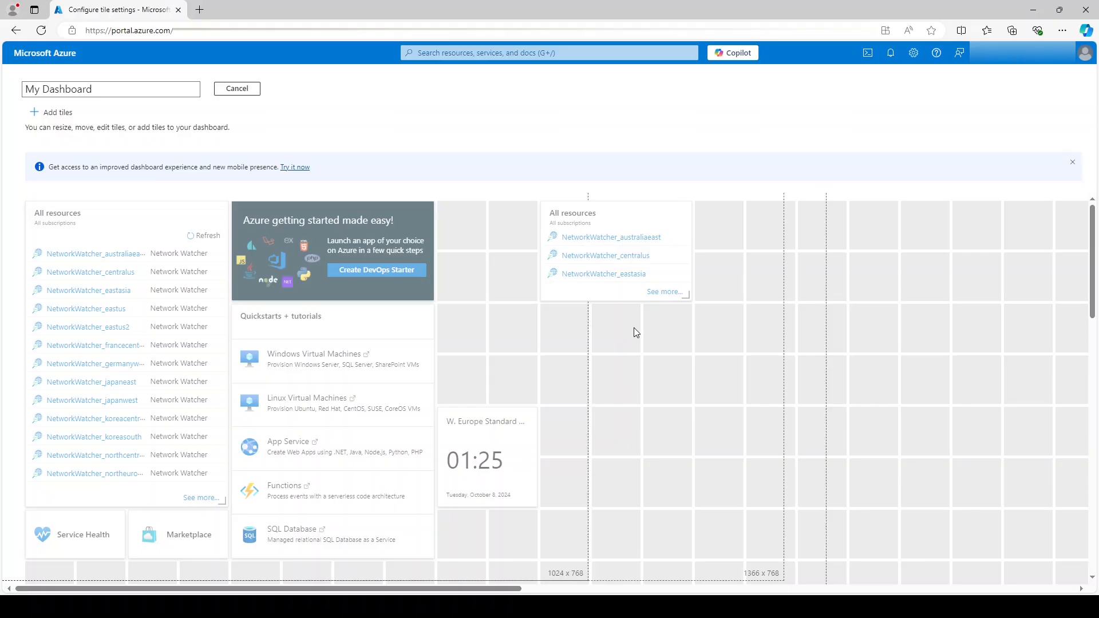
Step: Set the small All resources tile's title to "Example of title" and its subtitle to "Example of subtitle"
{"action": "mouse_move", "coordinate": [612, 264]}
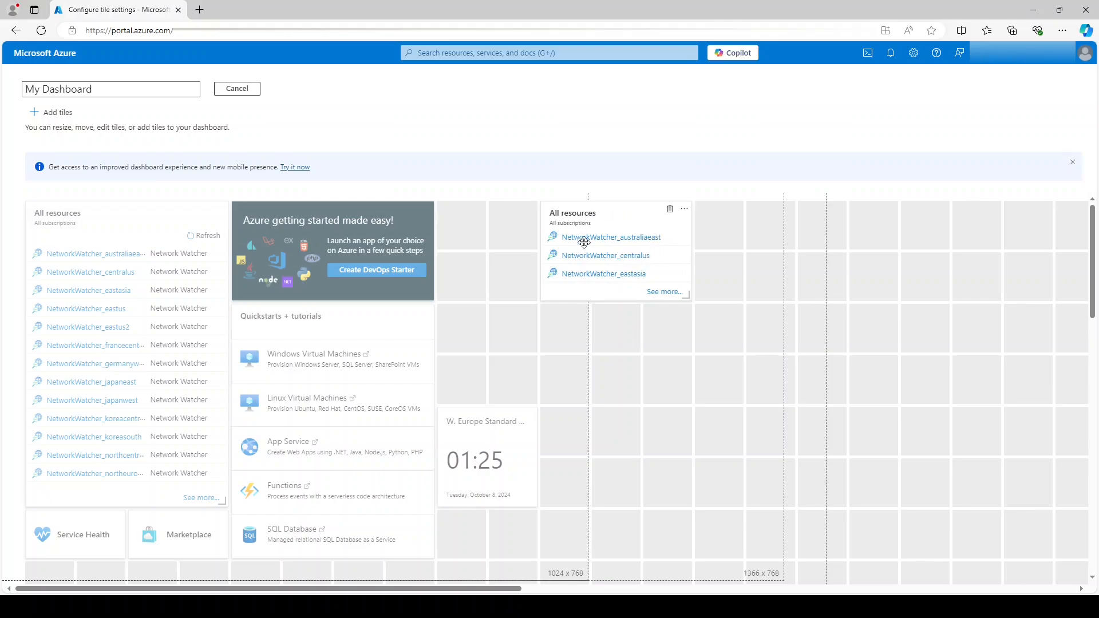
{"action": "left_click", "coordinate": [684, 210]}
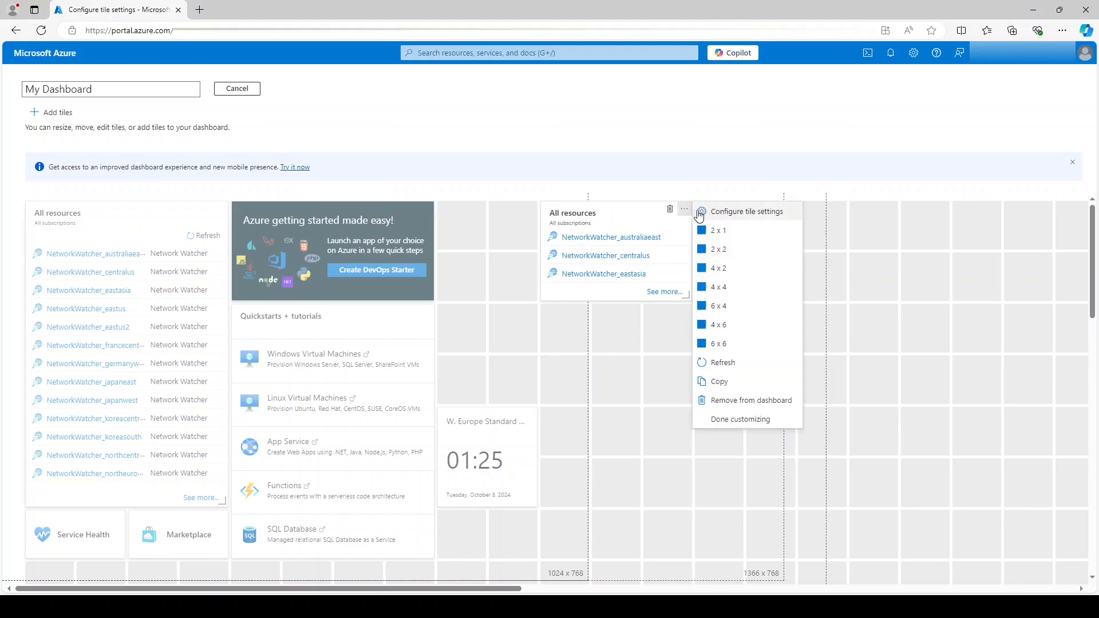
{"action": "left_click", "coordinate": [731, 215]}
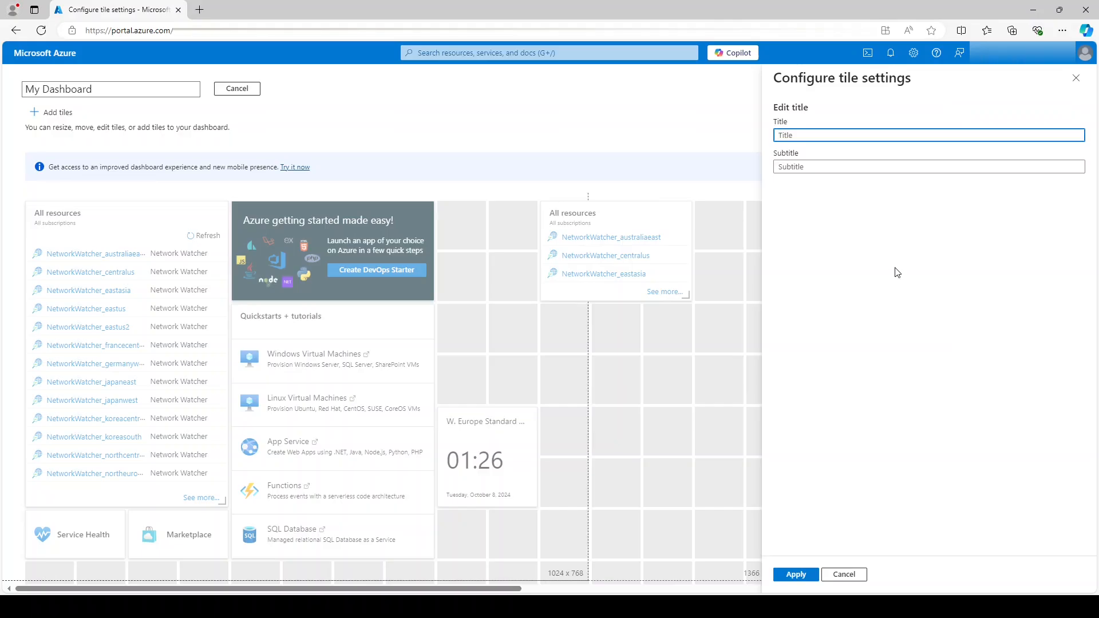
{"action": "type", "text": "Example of title"}
{"action": "key", "text": "Tab"}
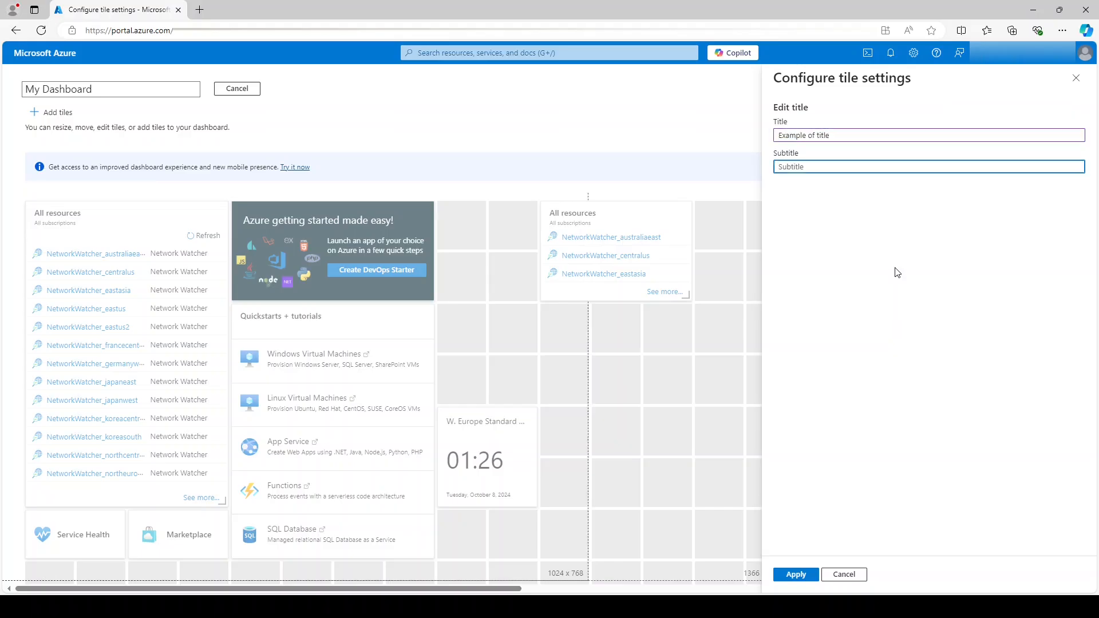
{"action": "type", "text": "Example of subtitle"}
{"action": "left_click", "coordinate": [789, 577]}
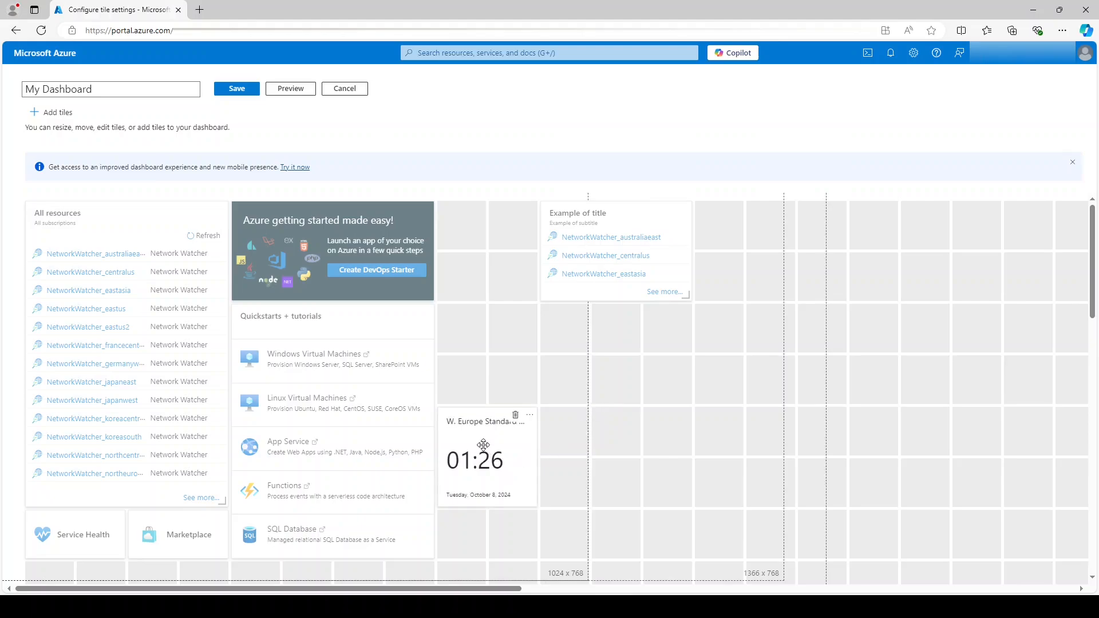
Step: Change the W. Europe clock tile to the 12 hour time format
{"action": "left_click", "coordinate": [531, 418]}
{"action": "left_click", "coordinate": [561, 530]}
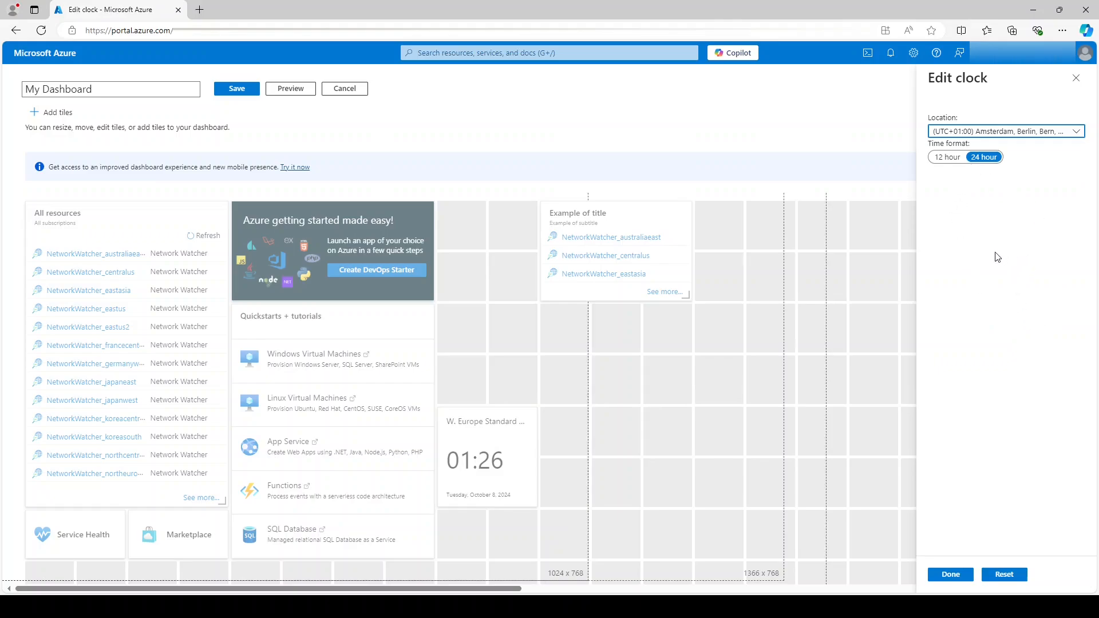
{"action": "left_click", "coordinate": [946, 158]}
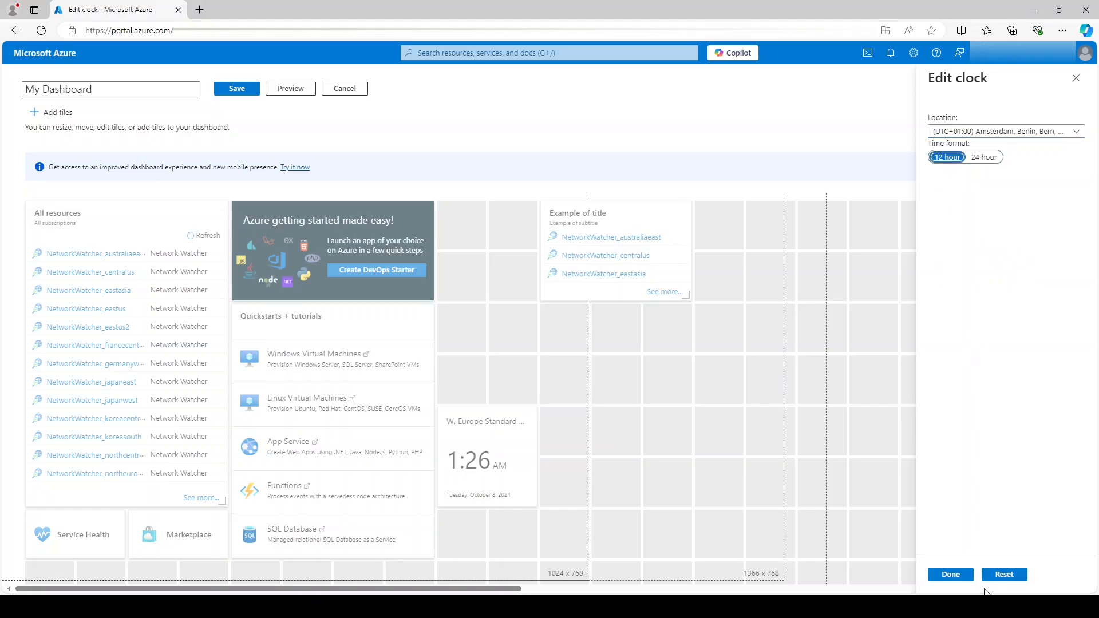
{"action": "left_click", "coordinate": [949, 574]}
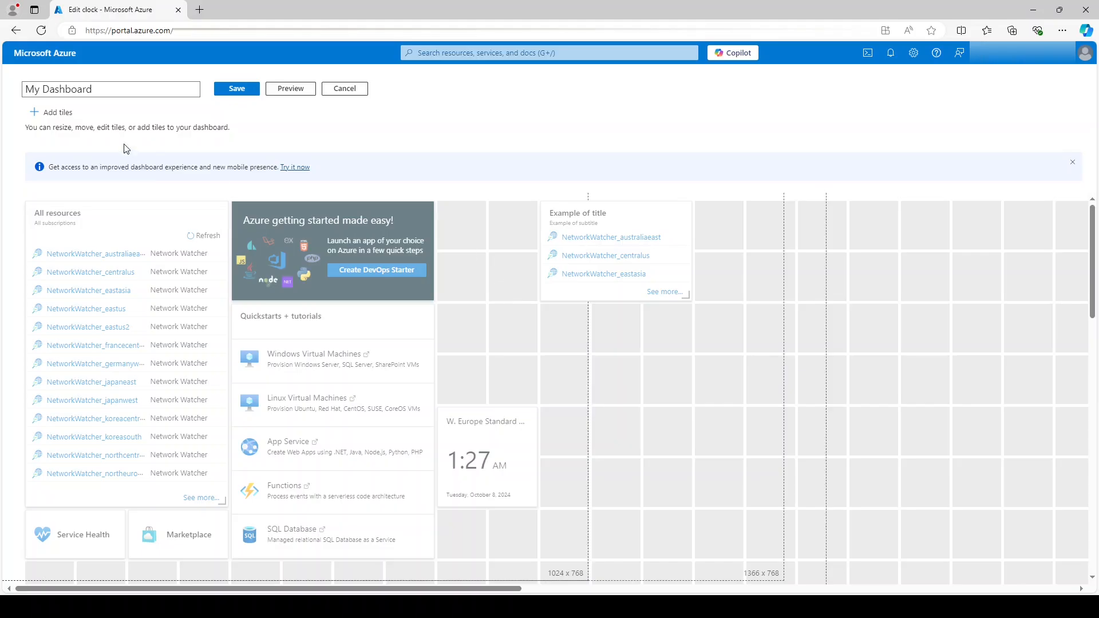
Step: Add a Metrics chart tile from the Tile Gallery directly below the "Example of title" tile
{"action": "left_click", "coordinate": [64, 117]}
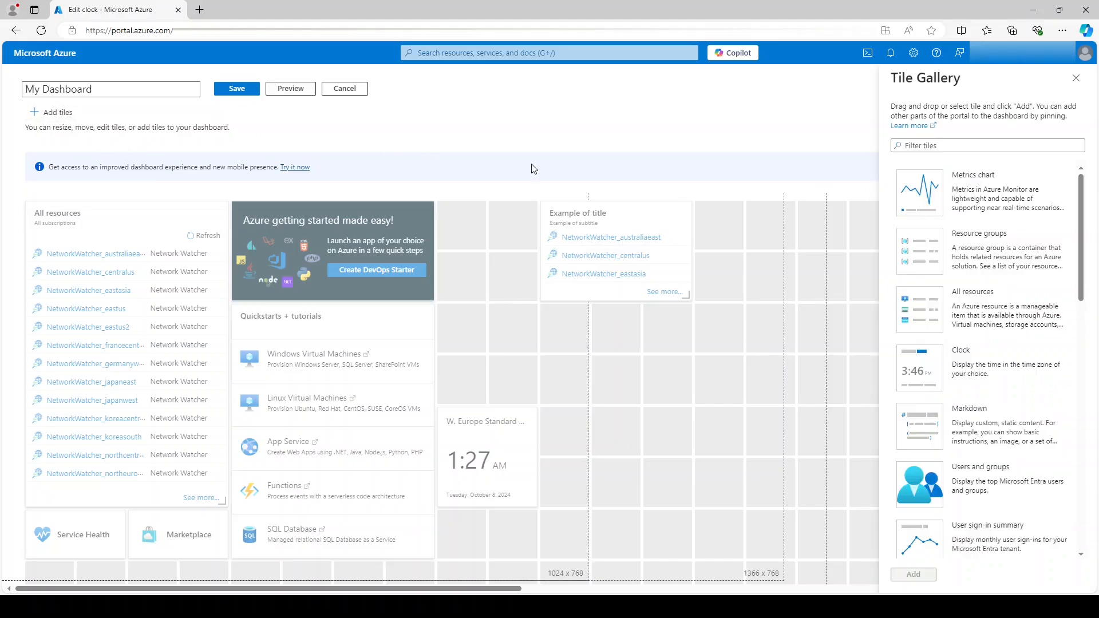
{"action": "left_click_drag", "start_coordinate": [928, 183], "coordinate": [623, 361]}
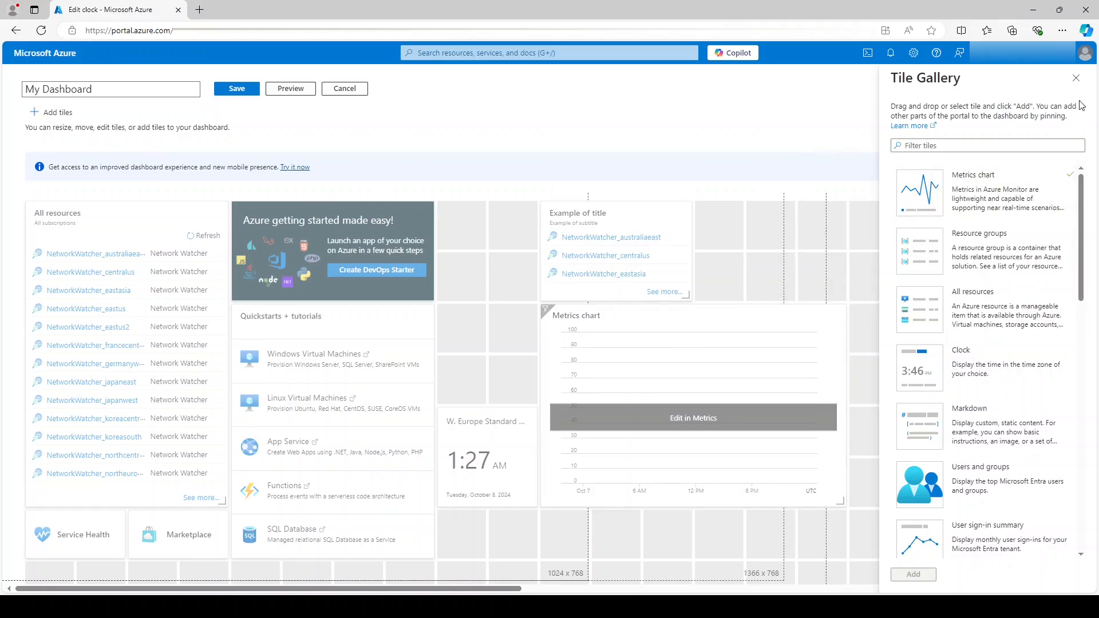
{"action": "left_click", "coordinate": [1075, 82]}
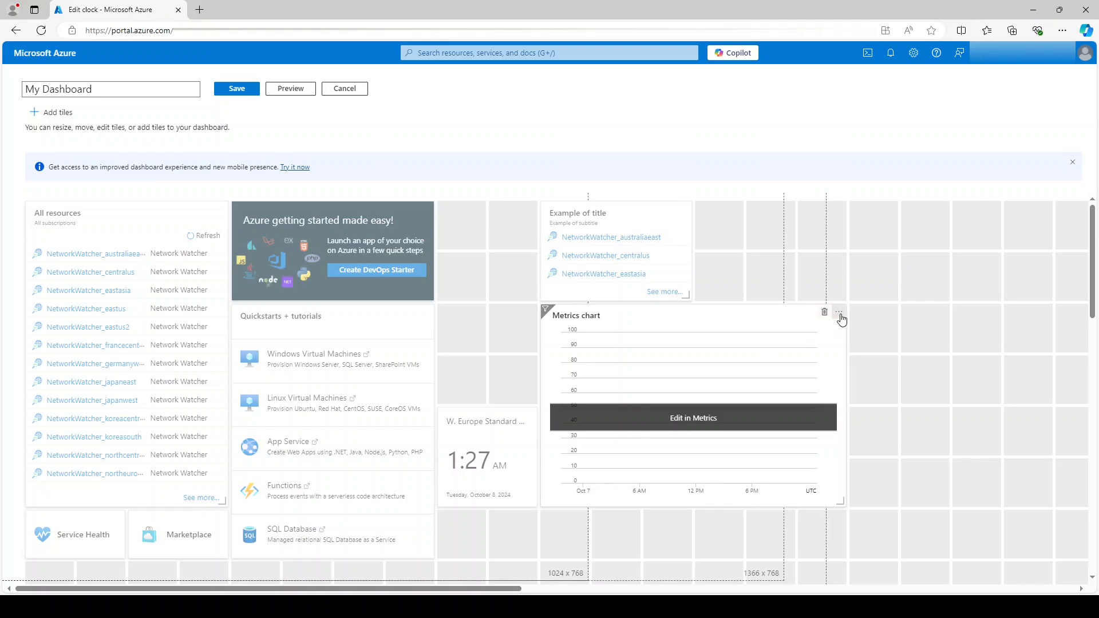
Step: Review the available options of the dashboard tiles and finish customizing the dashboard
{"action": "left_click", "coordinate": [838, 312]}
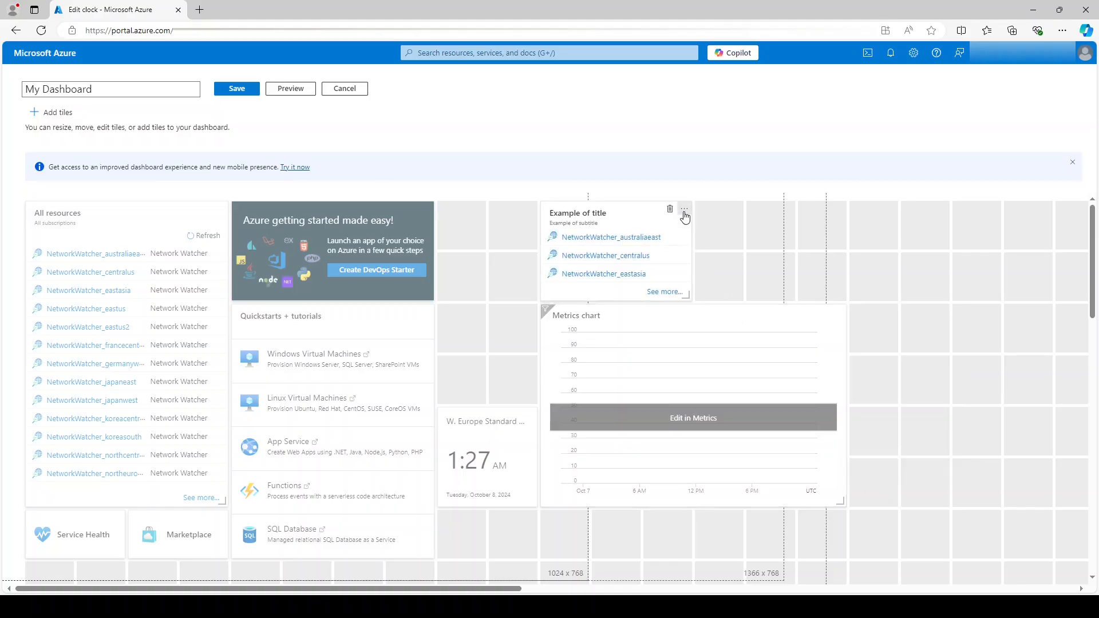
{"action": "left_click", "coordinate": [684, 209]}
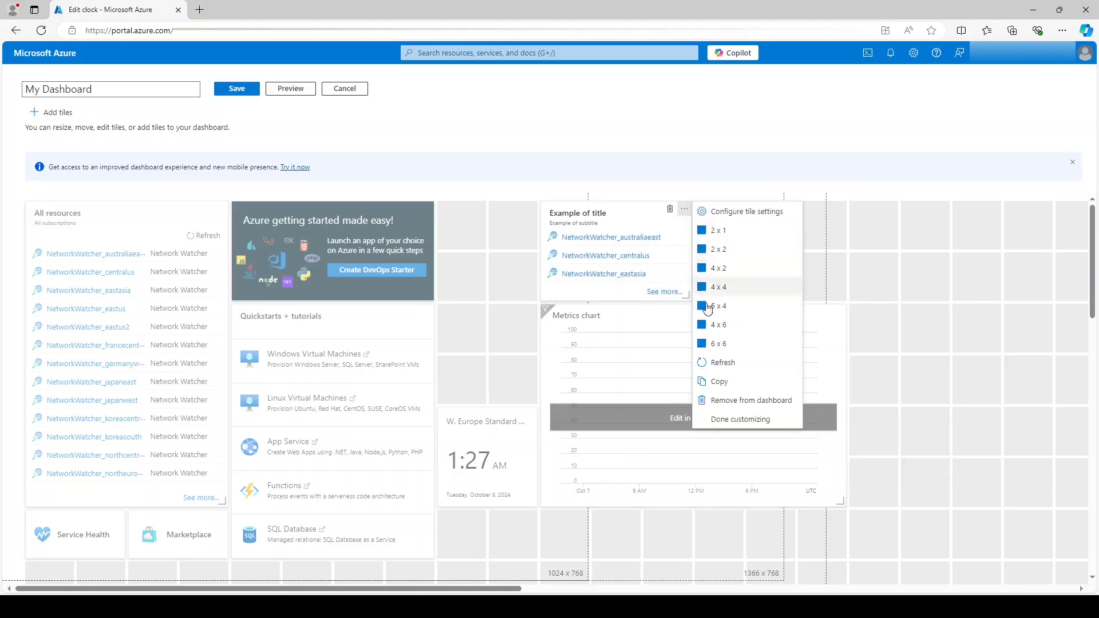
{"action": "left_click", "coordinate": [530, 414]}
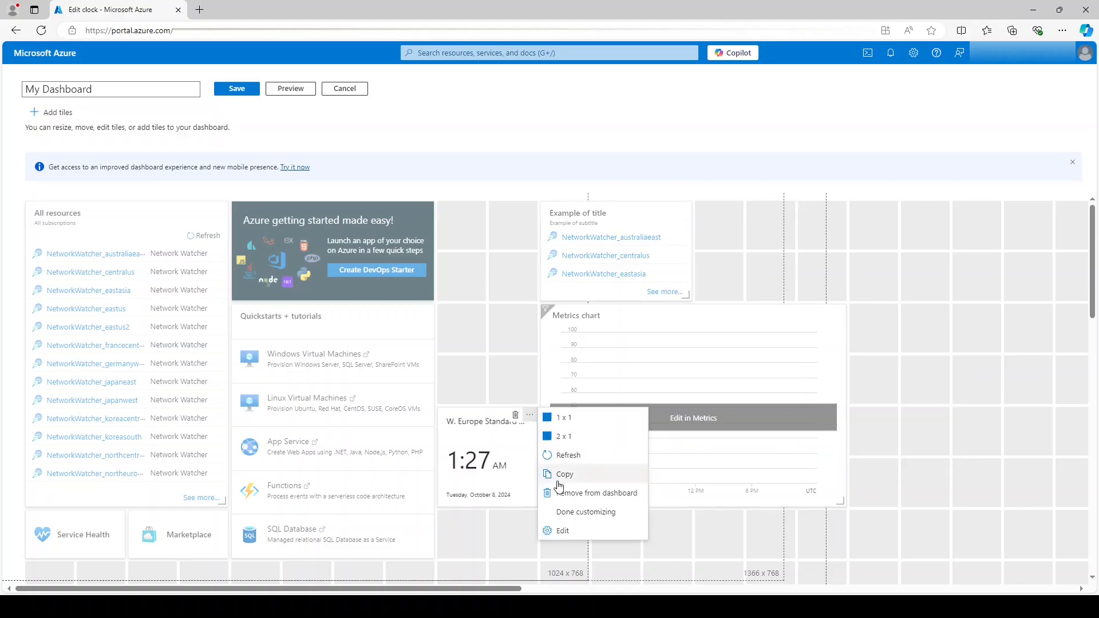
{"action": "left_click", "coordinate": [578, 515]}
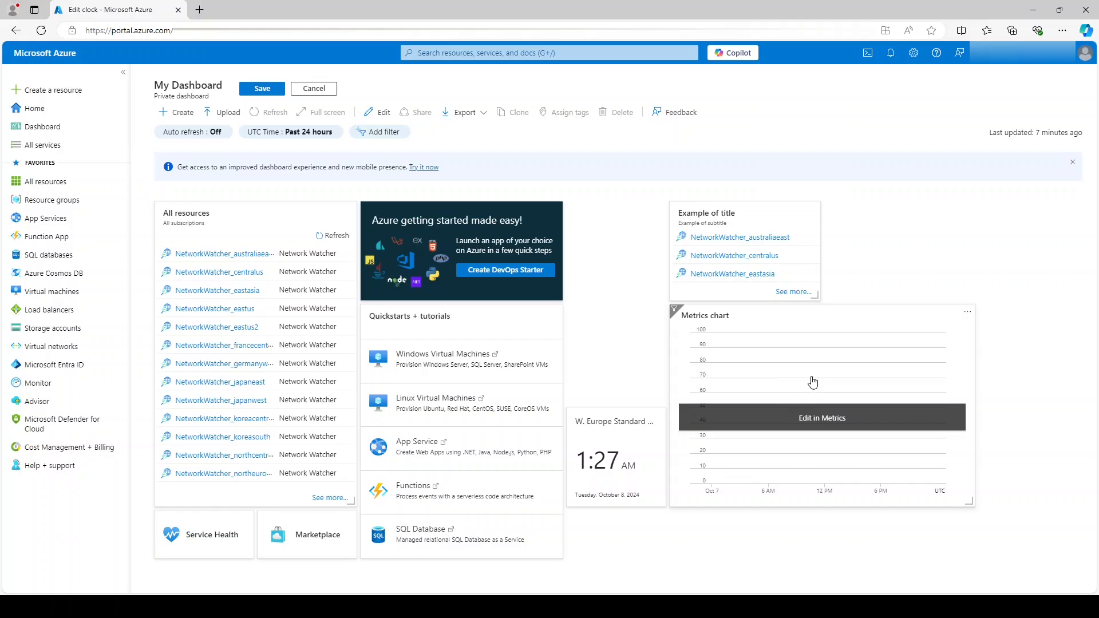
Step: Edit the metrics chart in Metrics and set its scope to the cmn01 connection monitor
{"action": "left_click", "coordinate": [816, 420]}
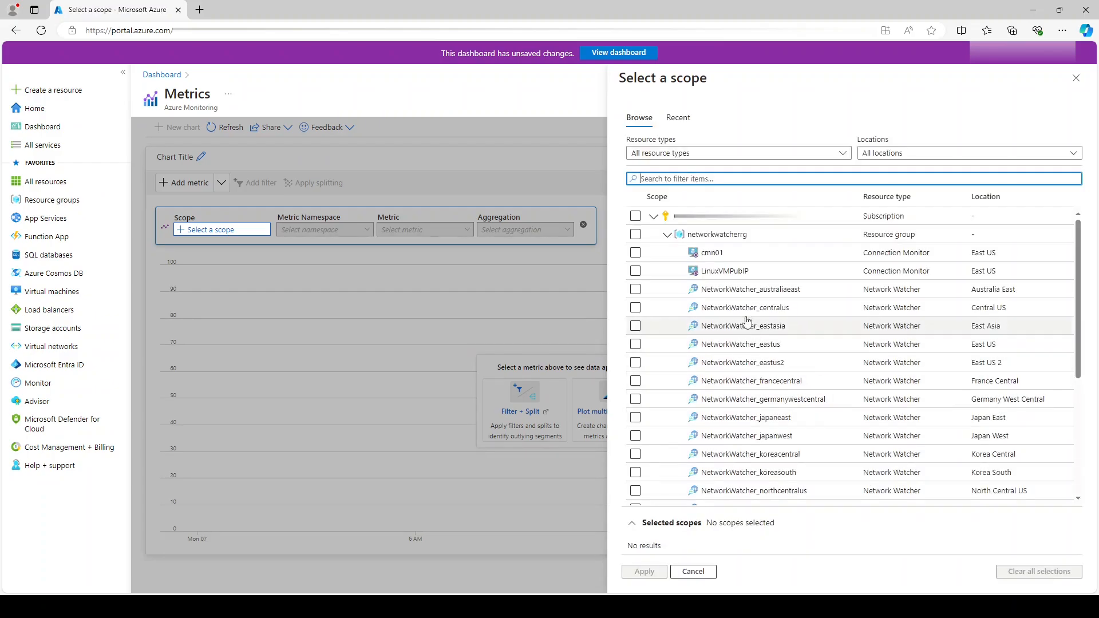
{"action": "left_click", "coordinate": [636, 252]}
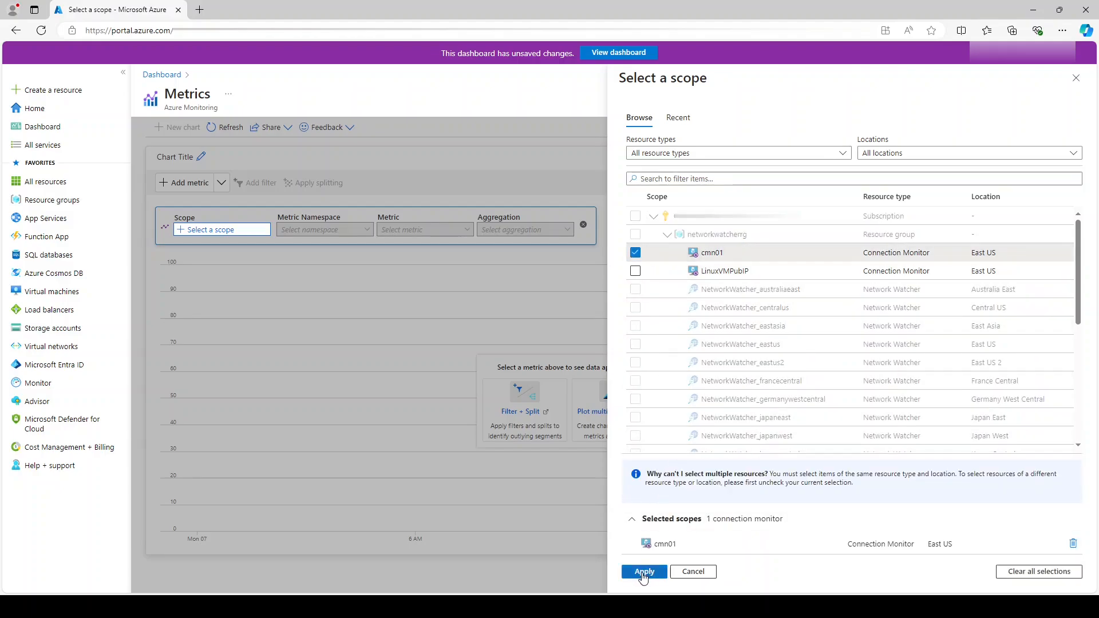
{"action": "left_click", "coordinate": [644, 573]}
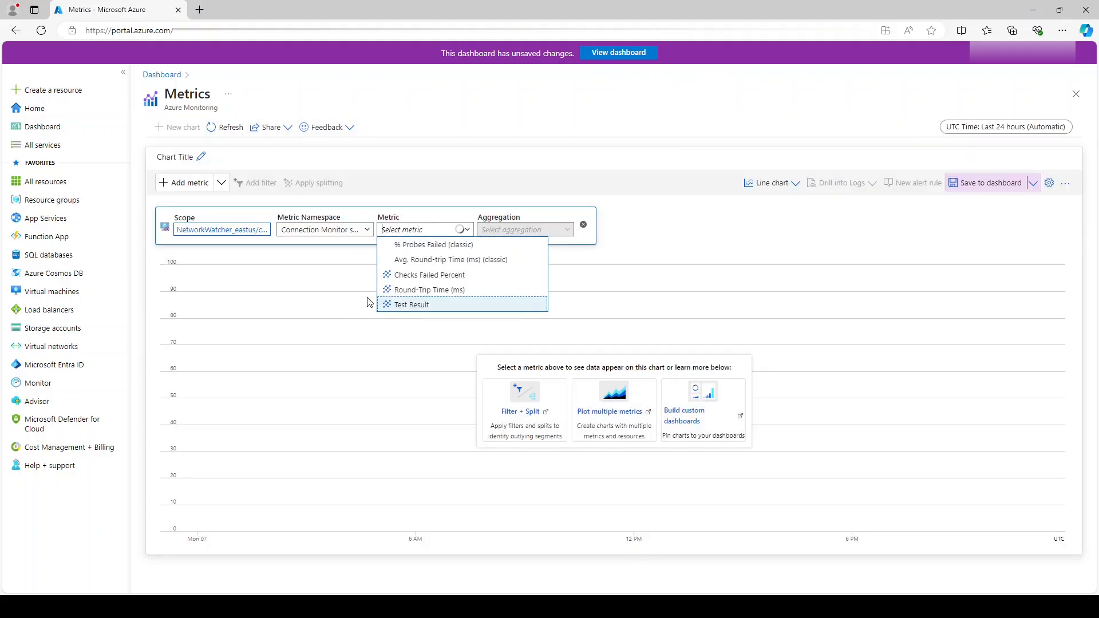
Step: Plot the Checks Failed Percent metric, save the chart to the dashboard, and save the dashboard changes
{"action": "left_click", "coordinate": [415, 275]}
{"action": "left_click", "coordinate": [412, 278]}
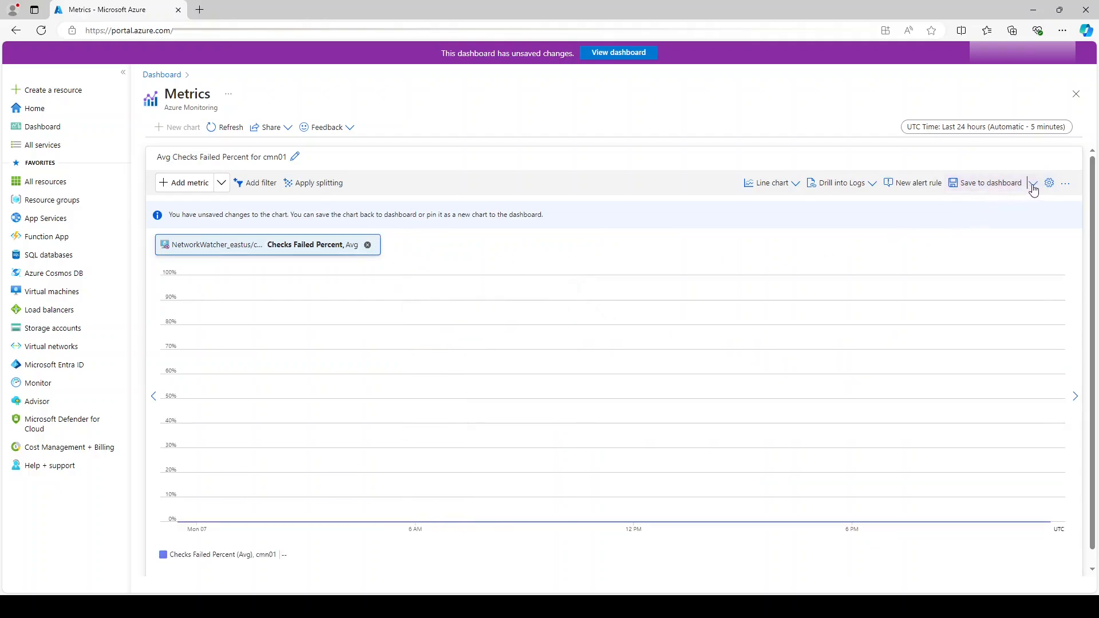
{"action": "left_click", "coordinate": [987, 183]}
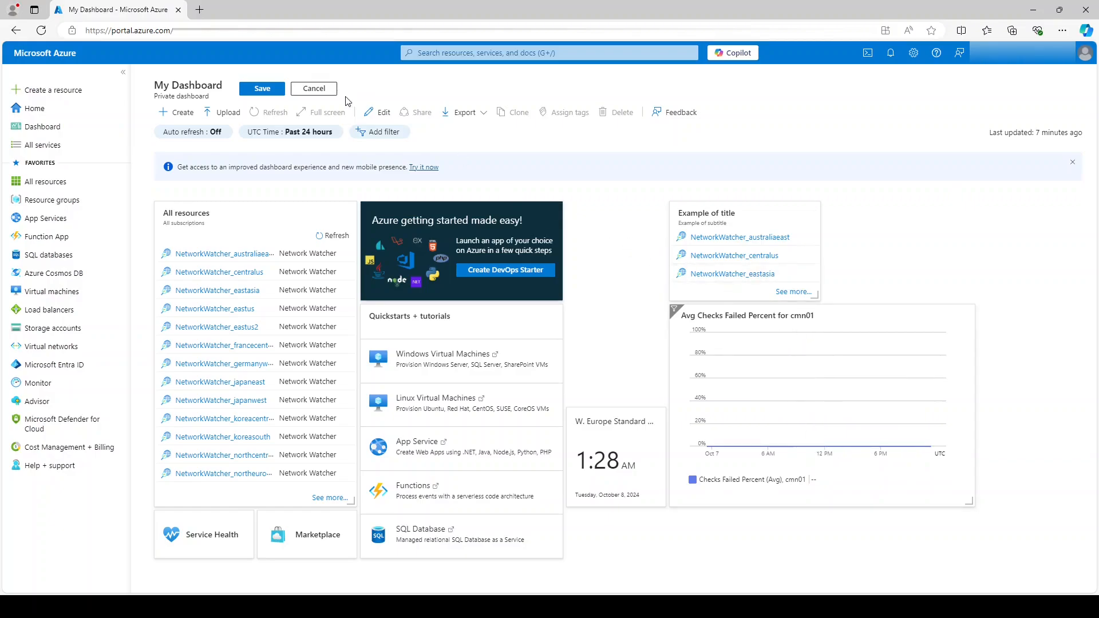
{"action": "left_click", "coordinate": [267, 91]}
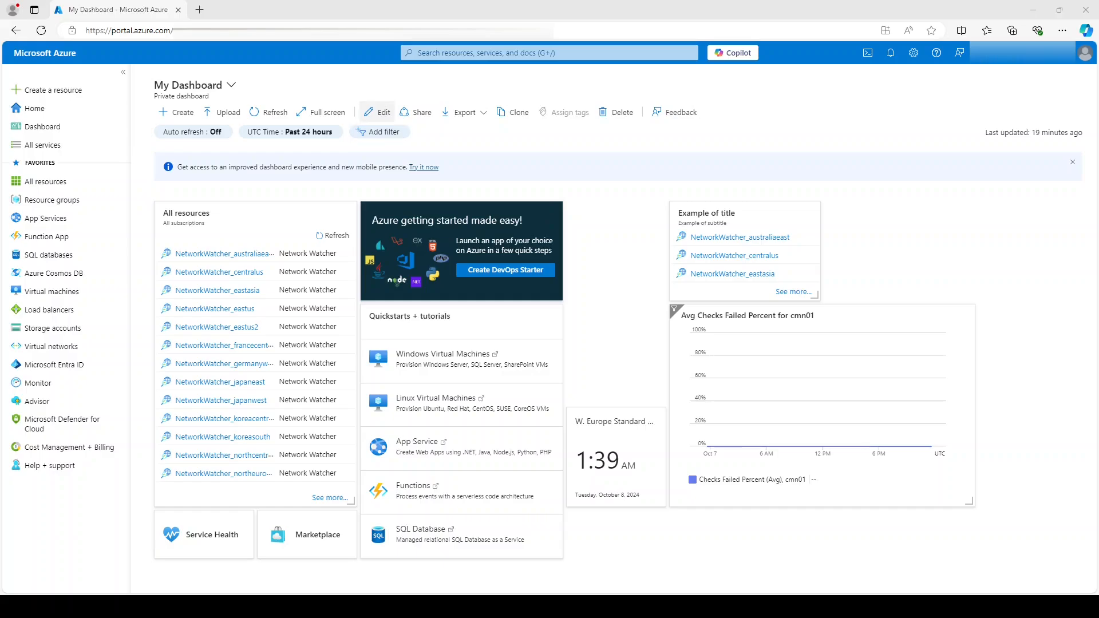
Step: Reopen the dashboard for editing and remove the "Avg Checks Failed Percent for cmn01" chart tile
{"action": "left_click", "coordinate": [383, 116]}
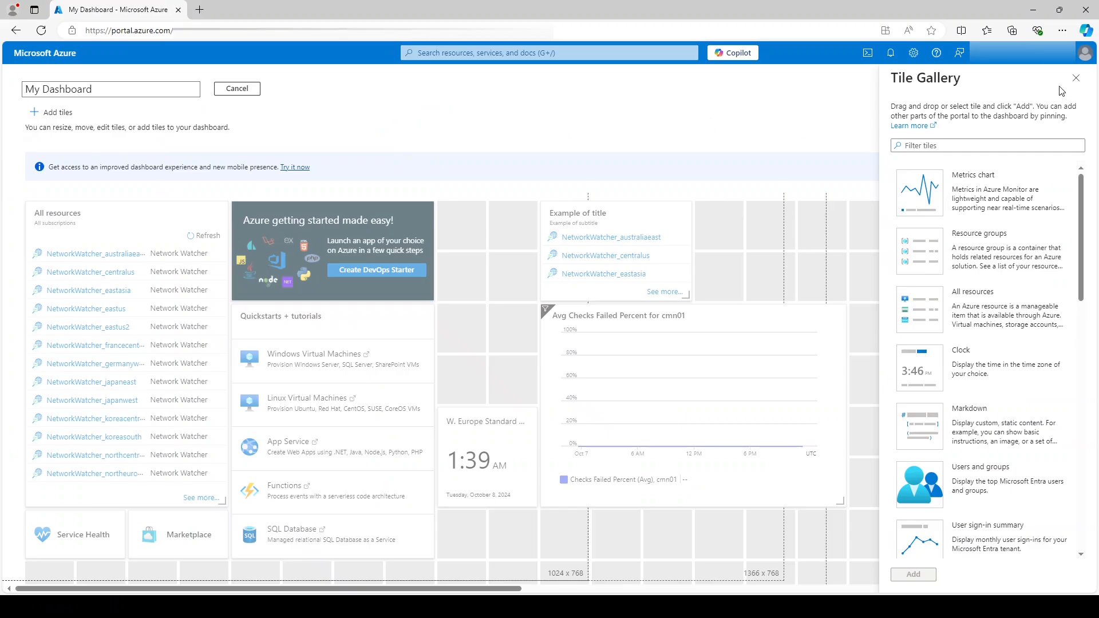
{"action": "left_click", "coordinate": [1075, 79]}
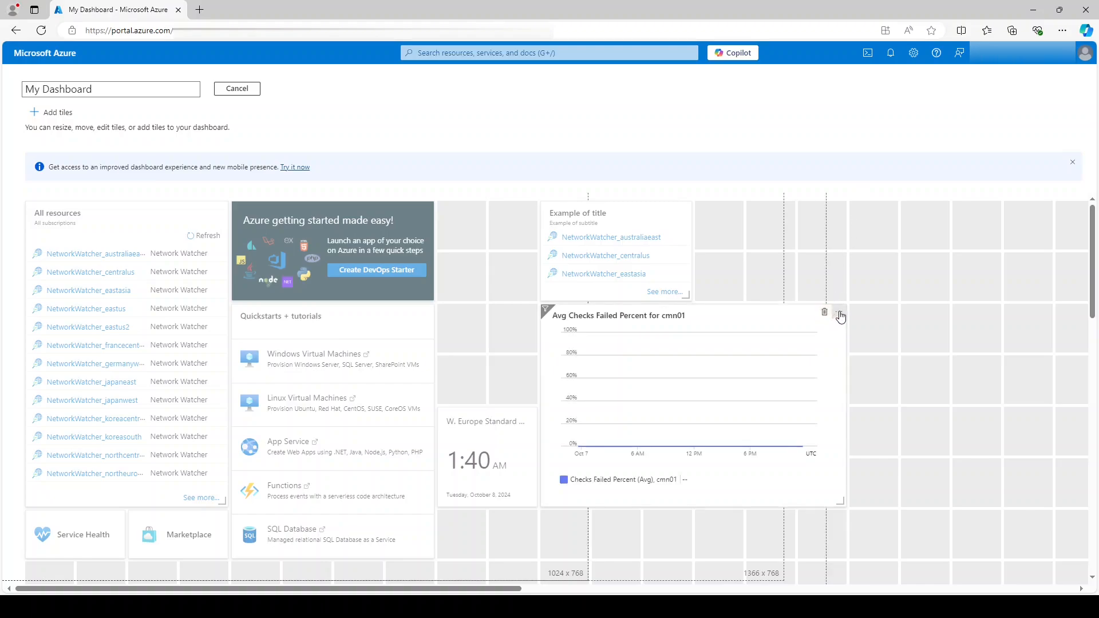
{"action": "left_click", "coordinate": [838, 315]}
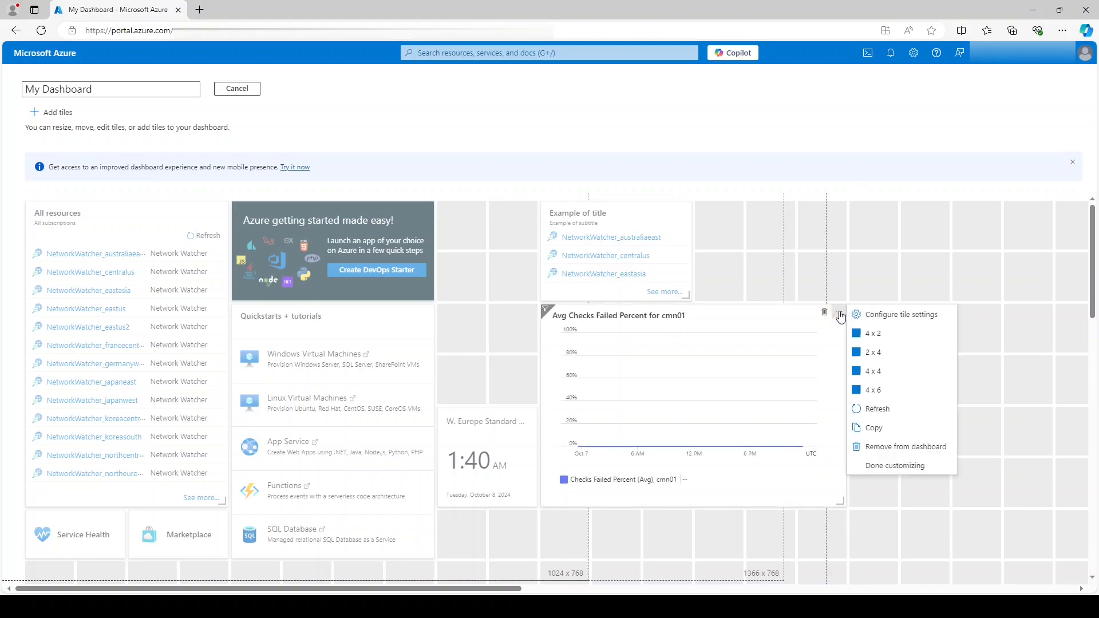
{"action": "left_click", "coordinate": [890, 447]}
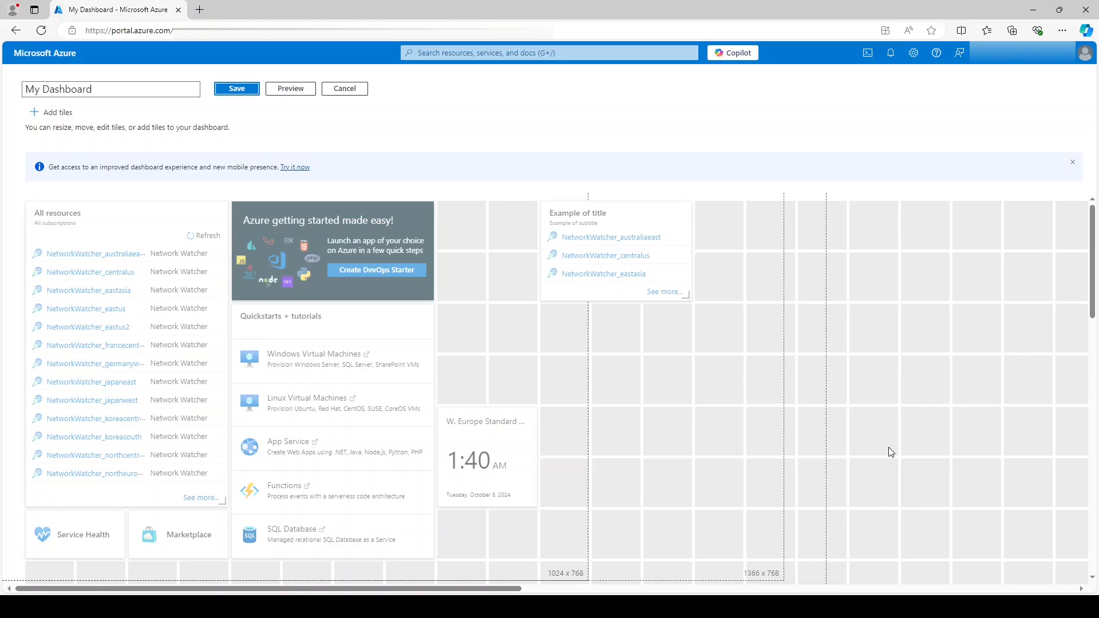
Step: Delete the "Example of title" tile and save the dashboard
{"action": "mouse_move", "coordinate": [668, 286]}
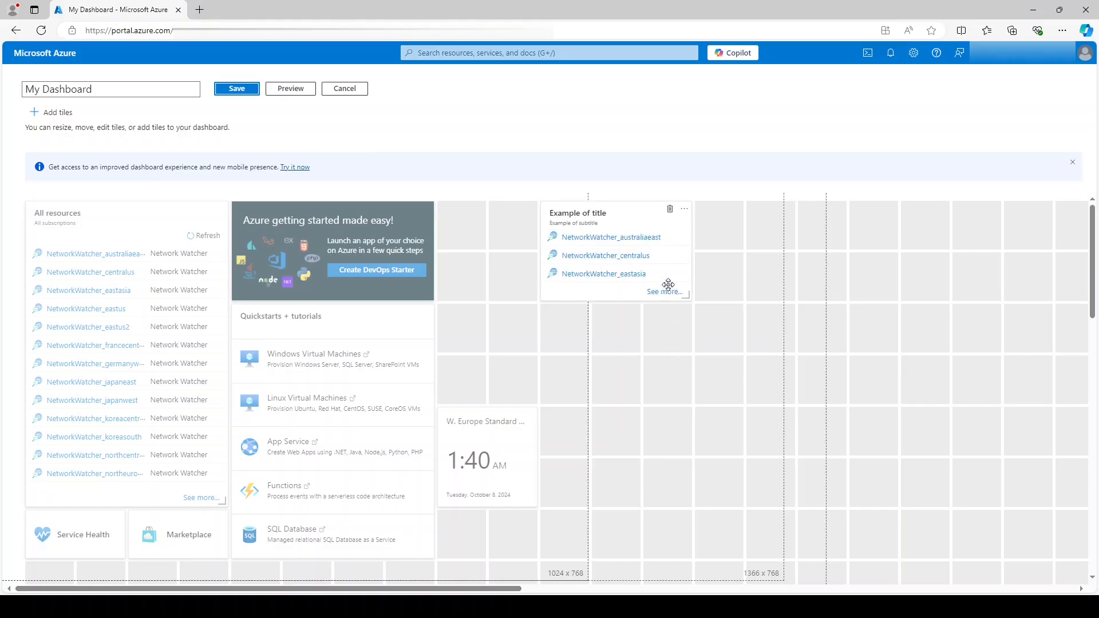
{"action": "left_click", "coordinate": [670, 213]}
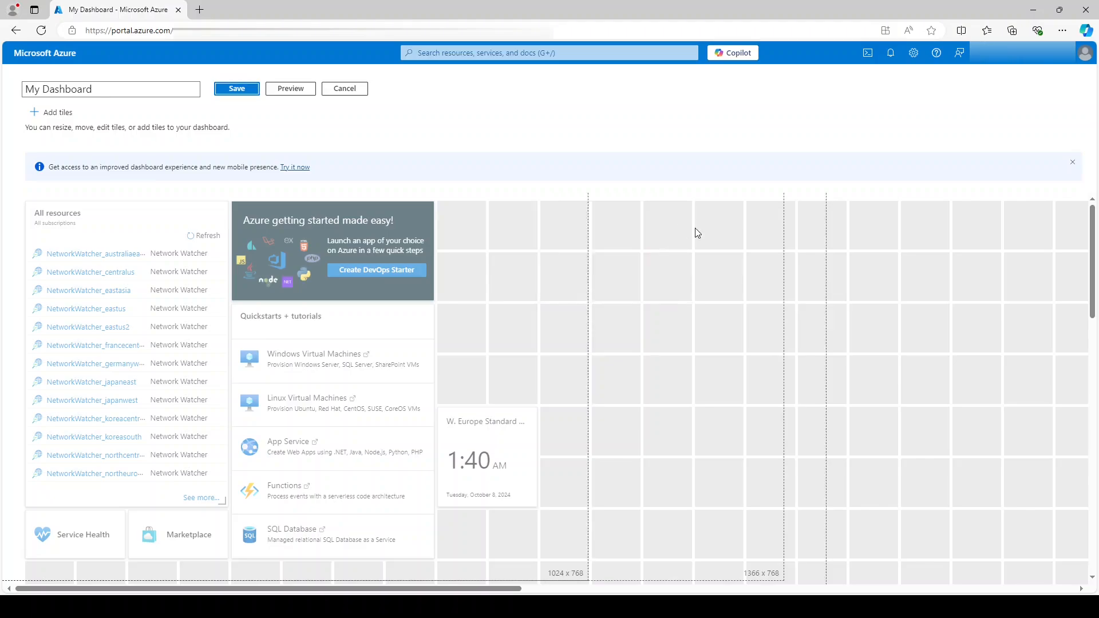
{"action": "left_click", "coordinate": [237, 89]}
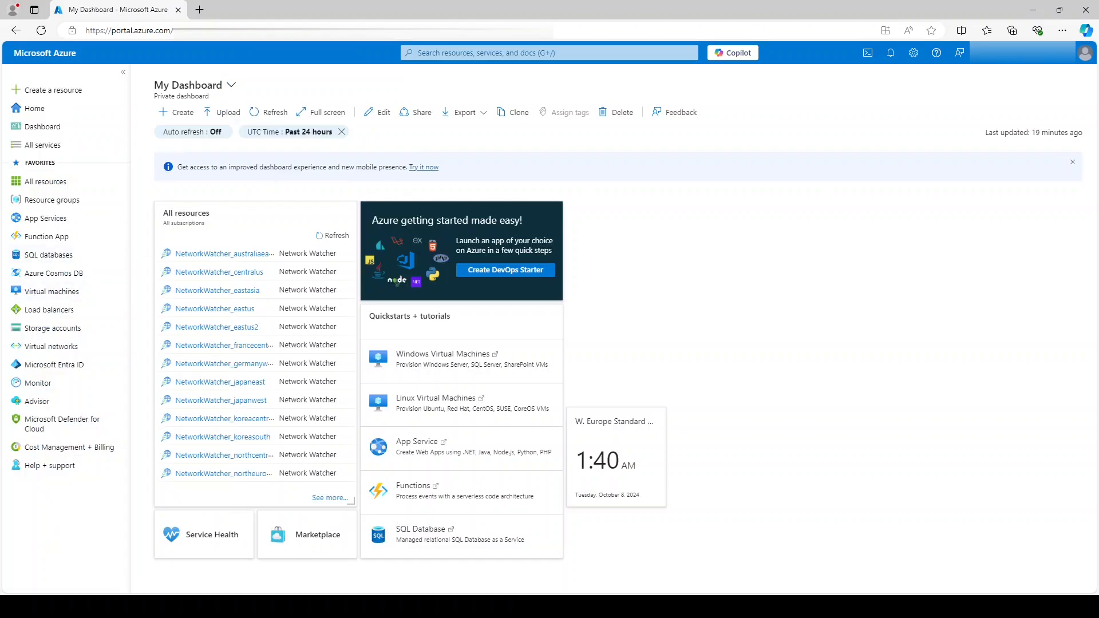
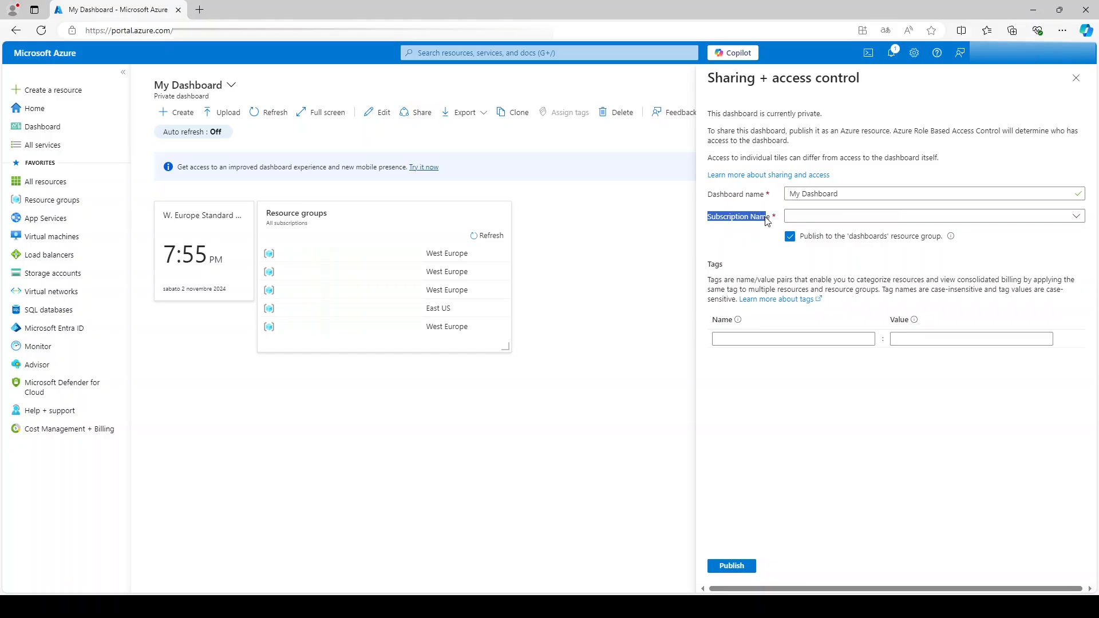
Step: Publish My Dashboard to the 'dashboards' resource group and check its entry in the list of dashboards
{"action": "left_click", "coordinate": [757, 236]}
{"action": "left_click", "coordinate": [730, 569]}
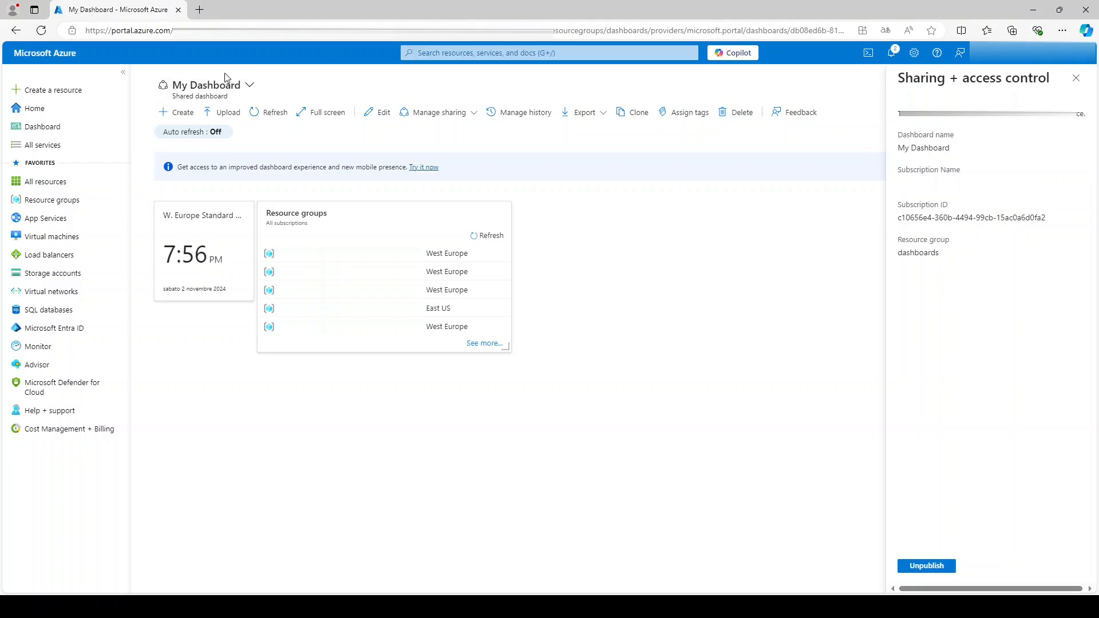
{"action": "left_click", "coordinate": [191, 87]}
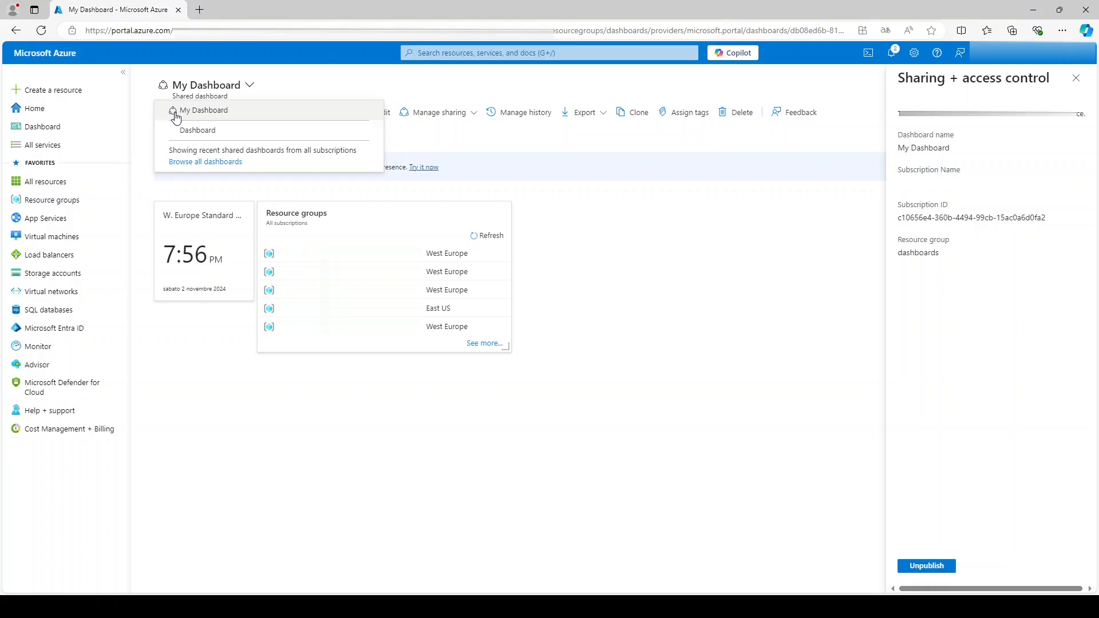
{"action": "left_click", "coordinate": [651, 303]}
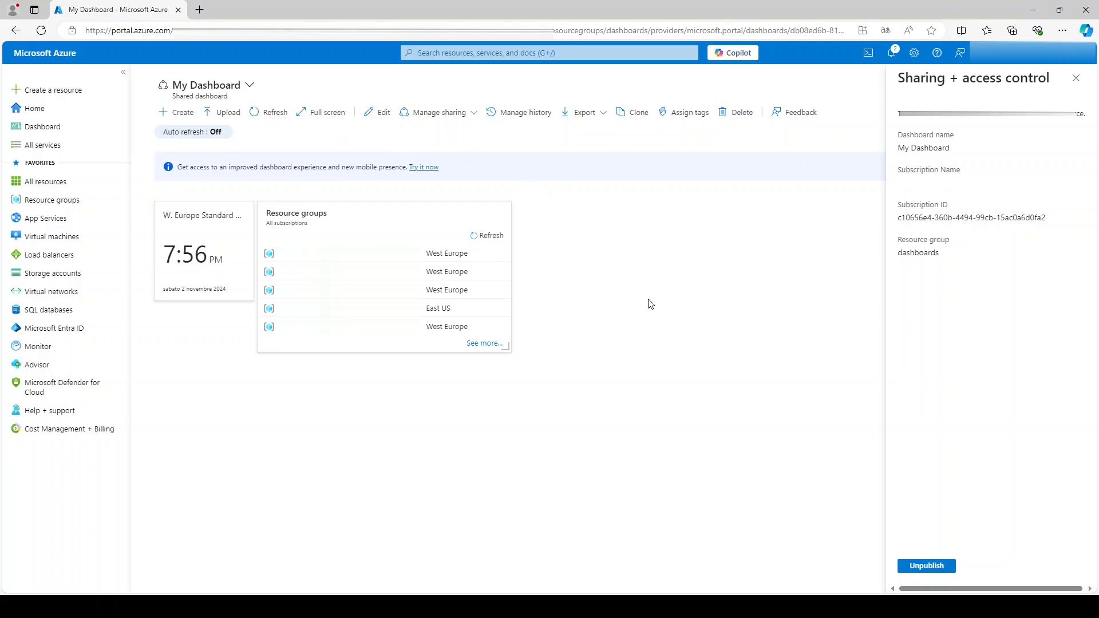
Step: Close the sharing details and open the access control page of the shared dashboard
{"action": "left_click", "coordinate": [1075, 83]}
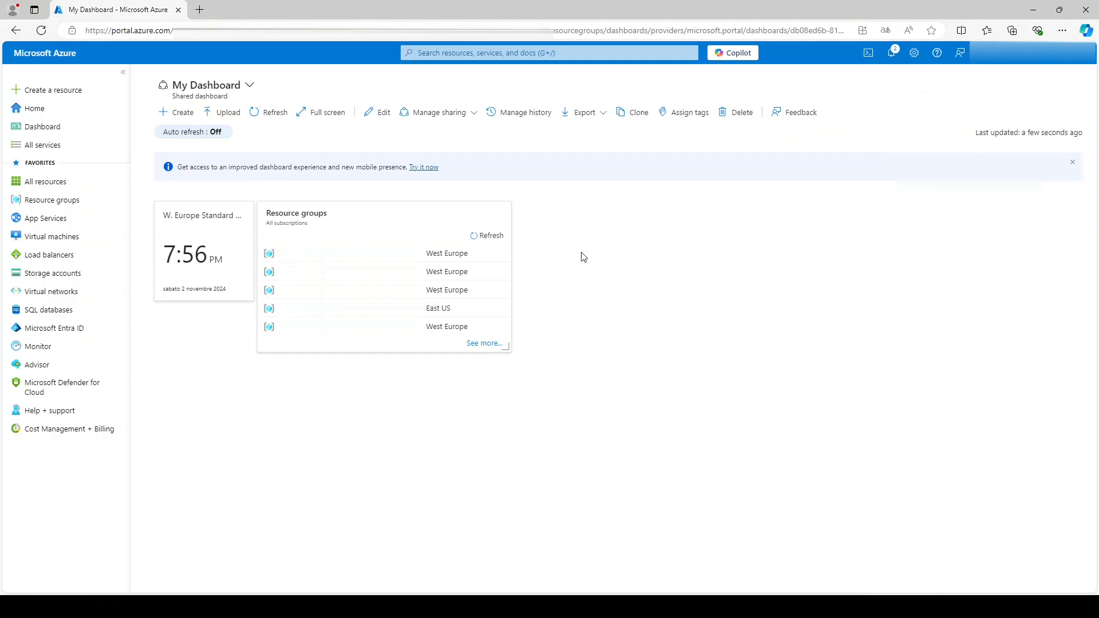
{"action": "left_click", "coordinate": [440, 113]}
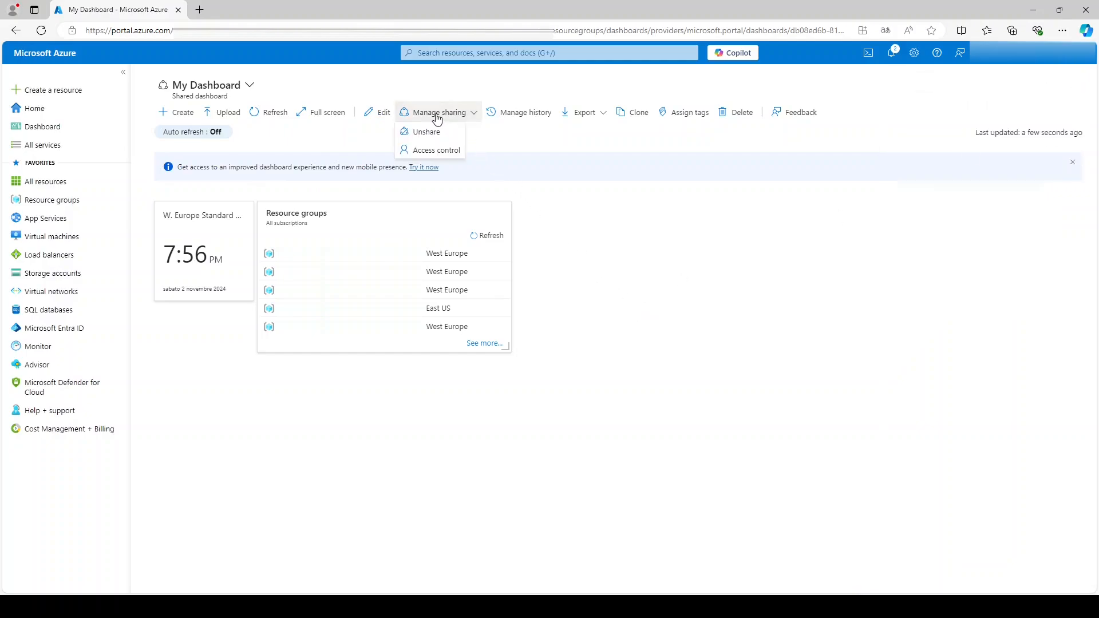
{"action": "left_click", "coordinate": [434, 151]}
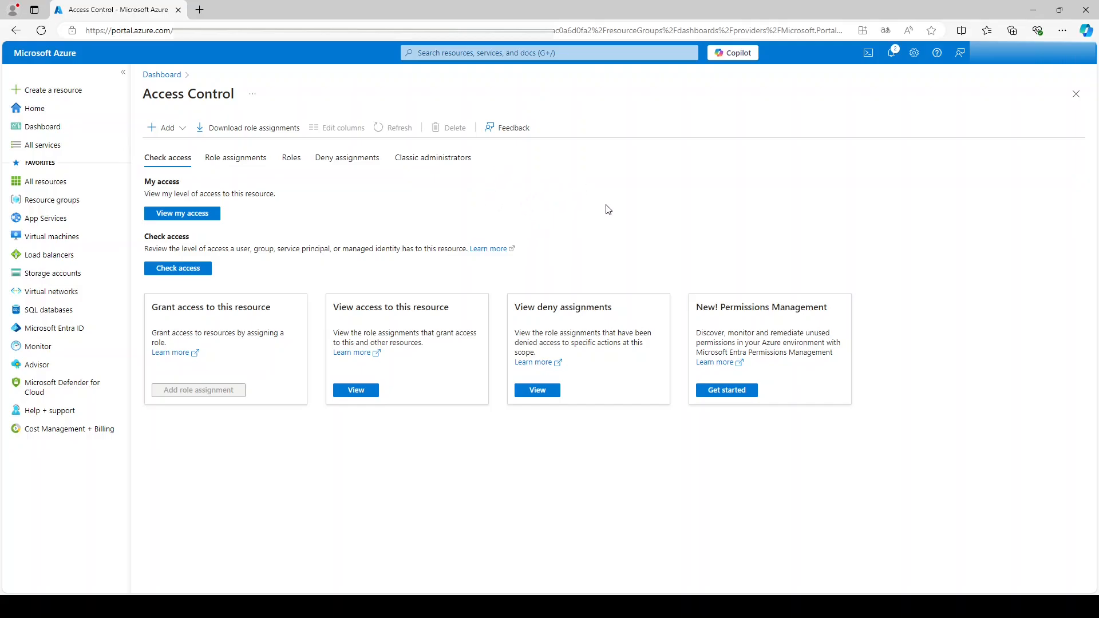
Step: Return to the shared dashboard from the access control page and view its unshare details without unpublishing it
{"action": "left_click", "coordinate": [165, 75]}
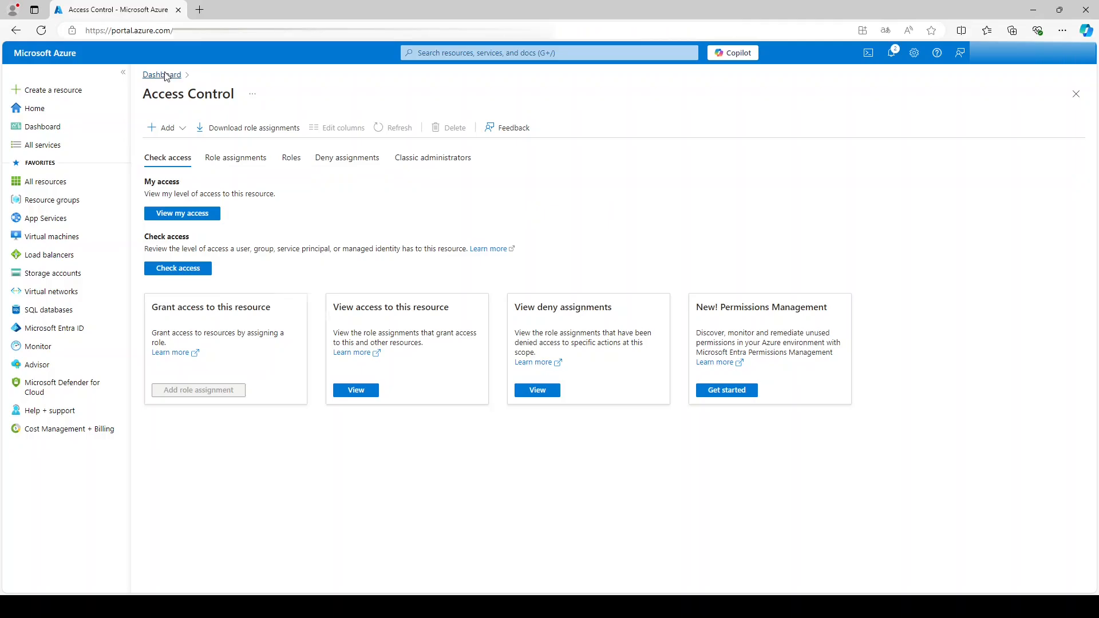
{"action": "left_click", "coordinate": [432, 114]}
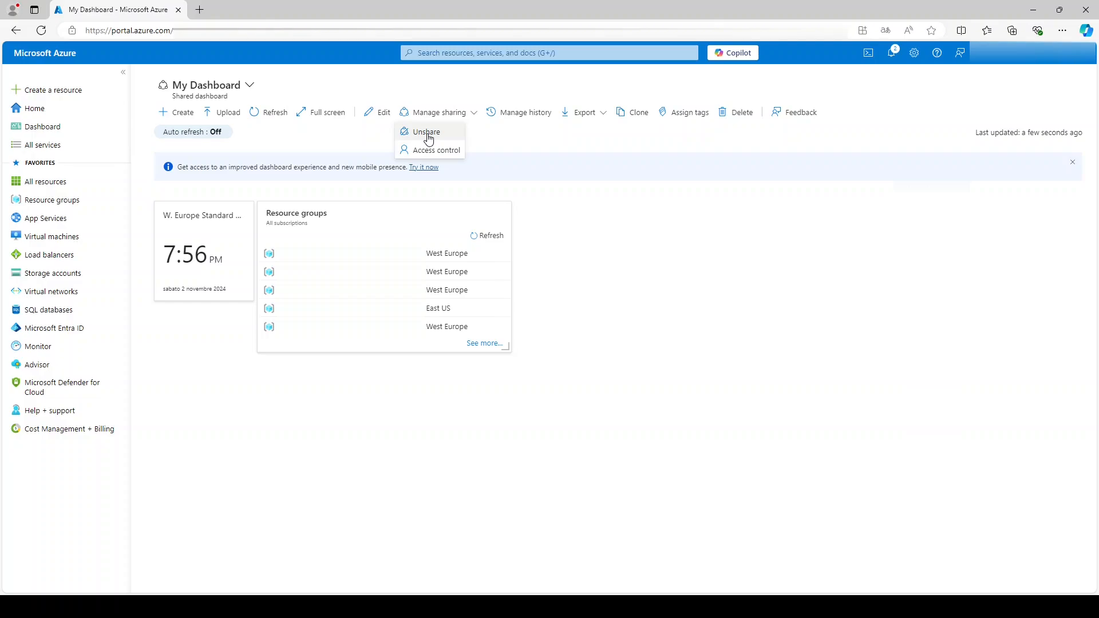
{"action": "left_click", "coordinate": [428, 133]}
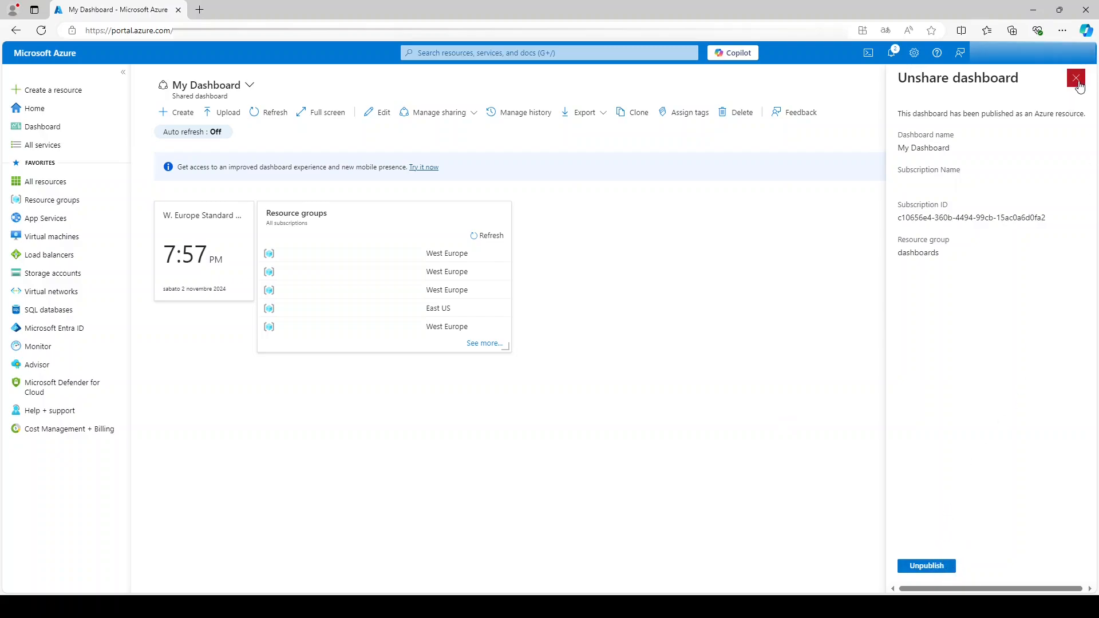
{"action": "left_click", "coordinate": [1077, 80]}
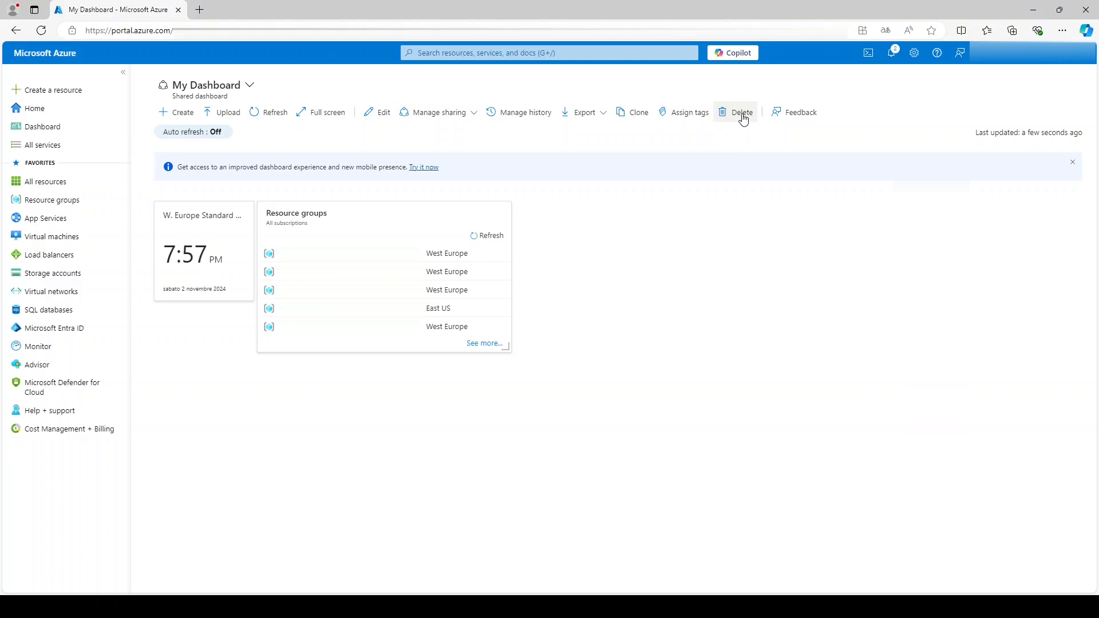
{"action": "left_click", "coordinate": [743, 118]}
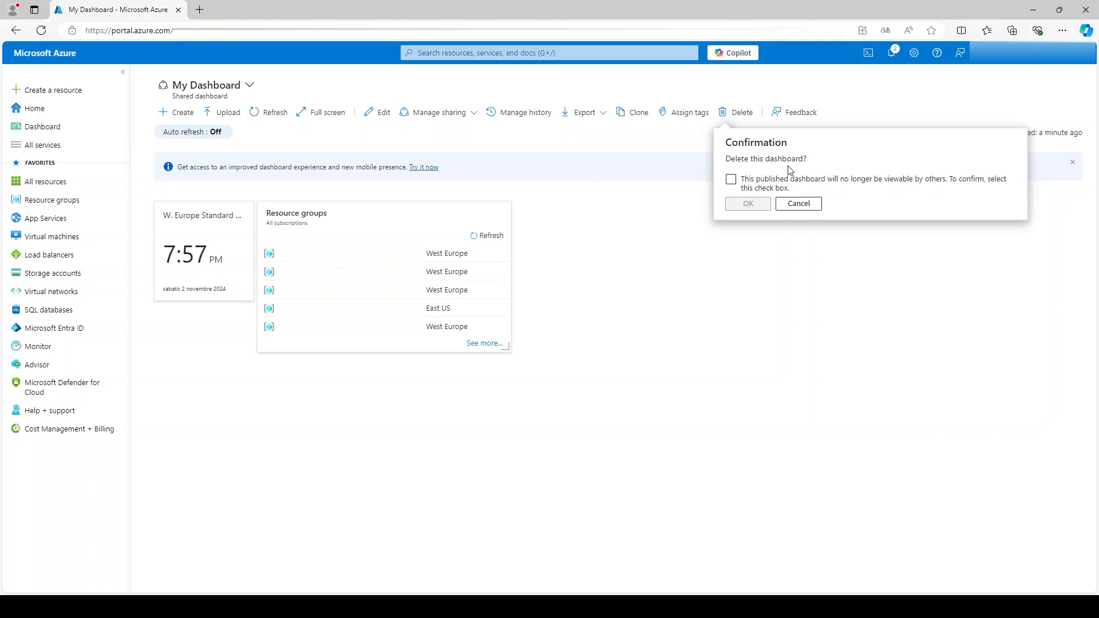
{"action": "left_click", "coordinate": [733, 183]}
{"action": "left_click", "coordinate": [732, 181]}
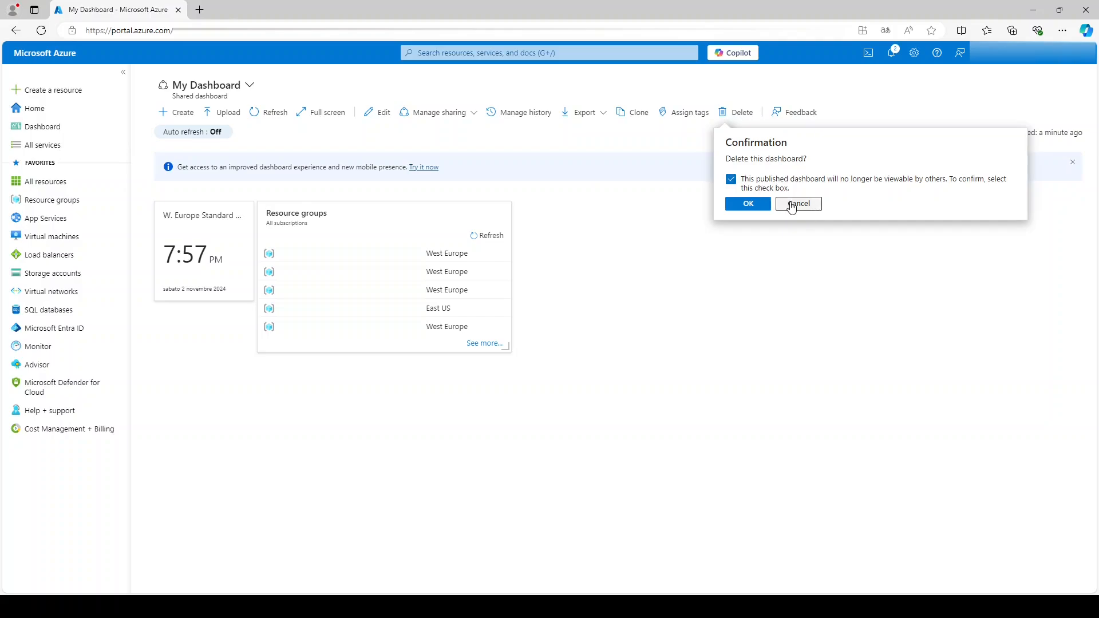
{"action": "left_click", "coordinate": [795, 205]}
Step: Unshare My Dashboard by unpublishing it and confirm that it becomes private
{"action": "left_click", "coordinate": [424, 112]}
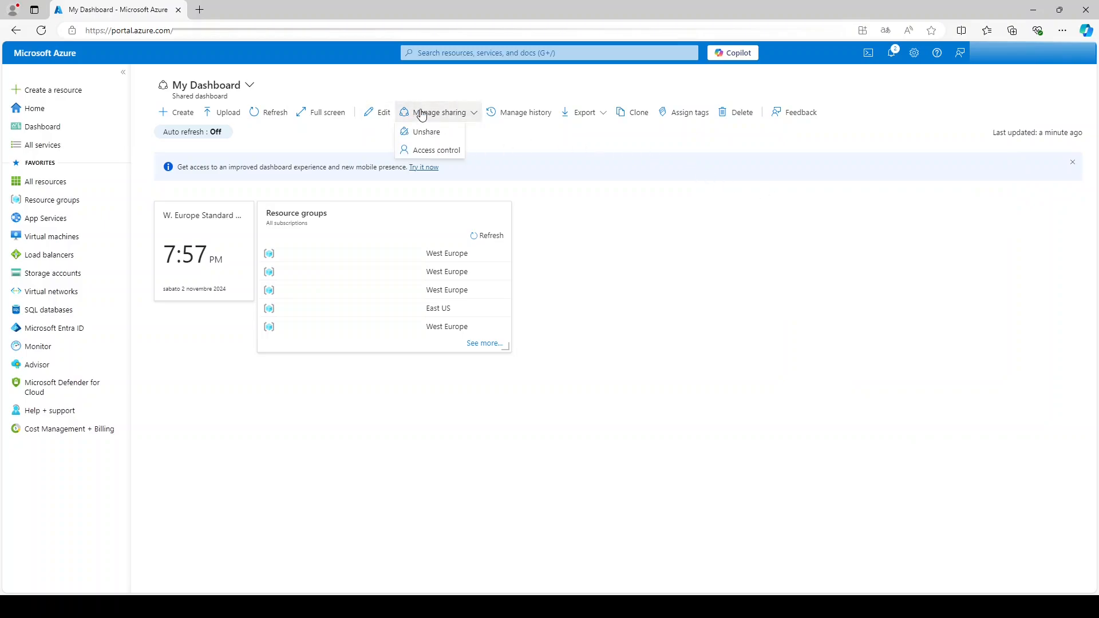
{"action": "left_click", "coordinate": [427, 133]}
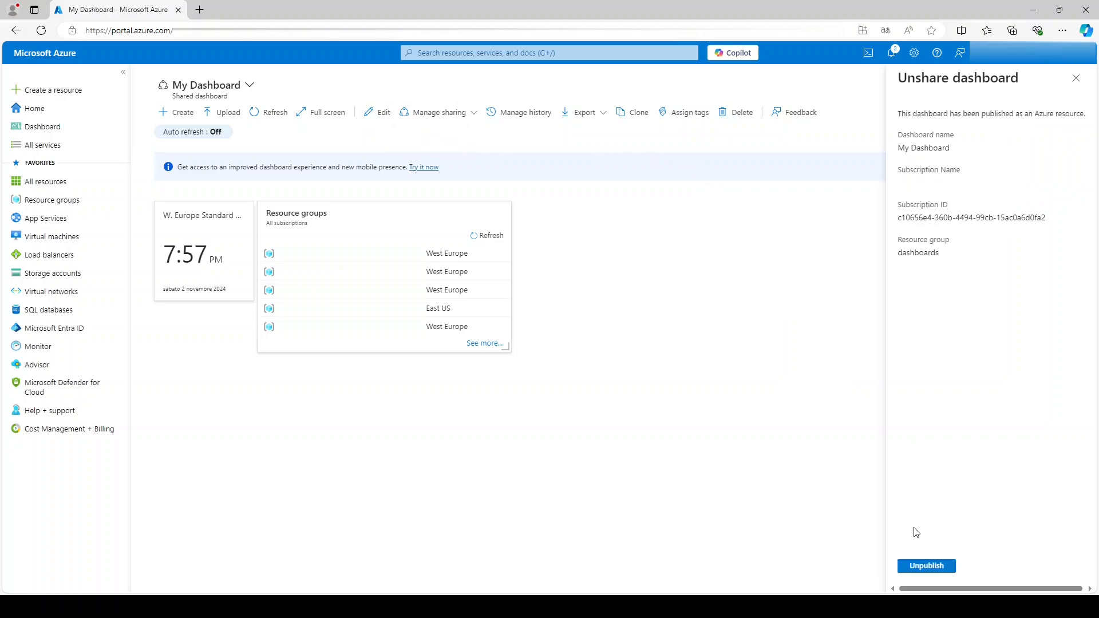
{"action": "left_click", "coordinate": [925, 566]}
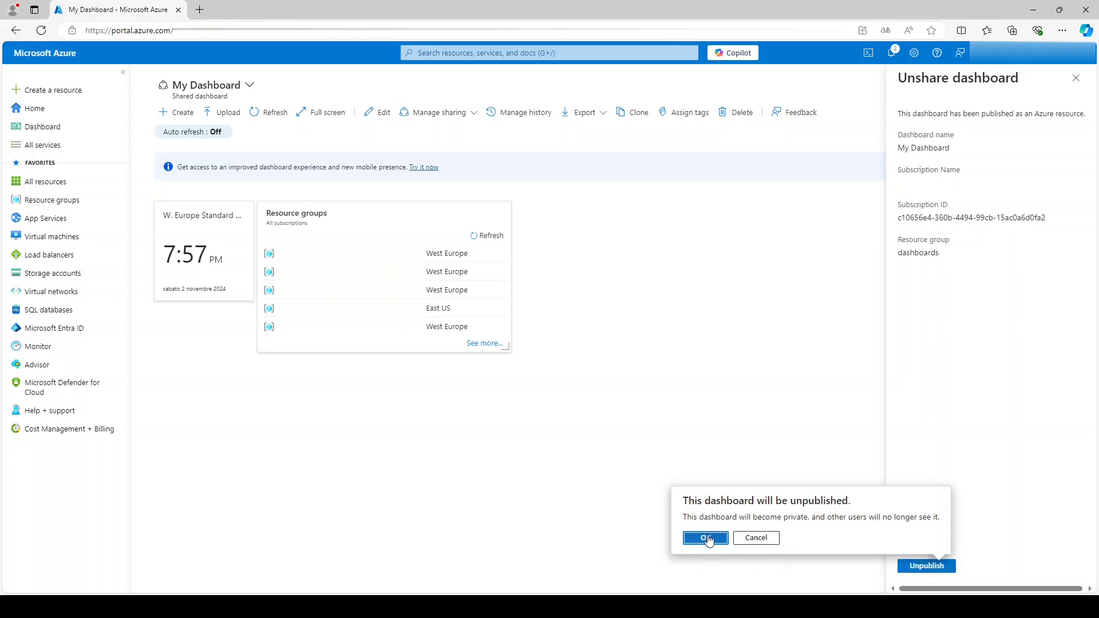
{"action": "left_click", "coordinate": [705, 537]}
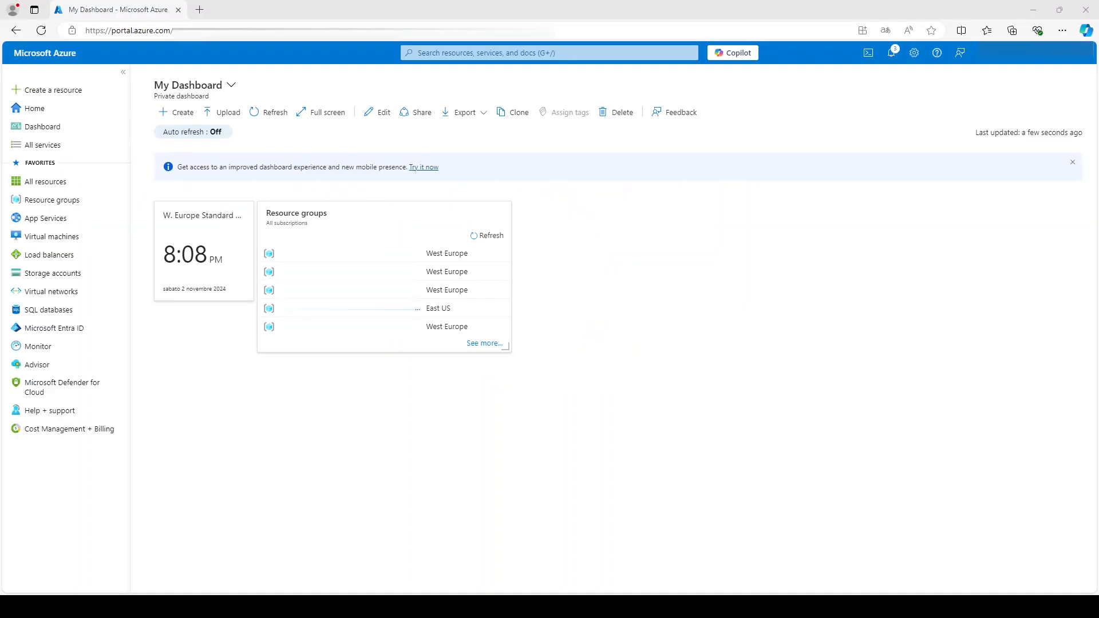
Step: Clone My Dashboard and rearrange the copy by moving the Resource groups tile two columns right and removing the clock tile
{"action": "left_click", "coordinate": [810, 324]}
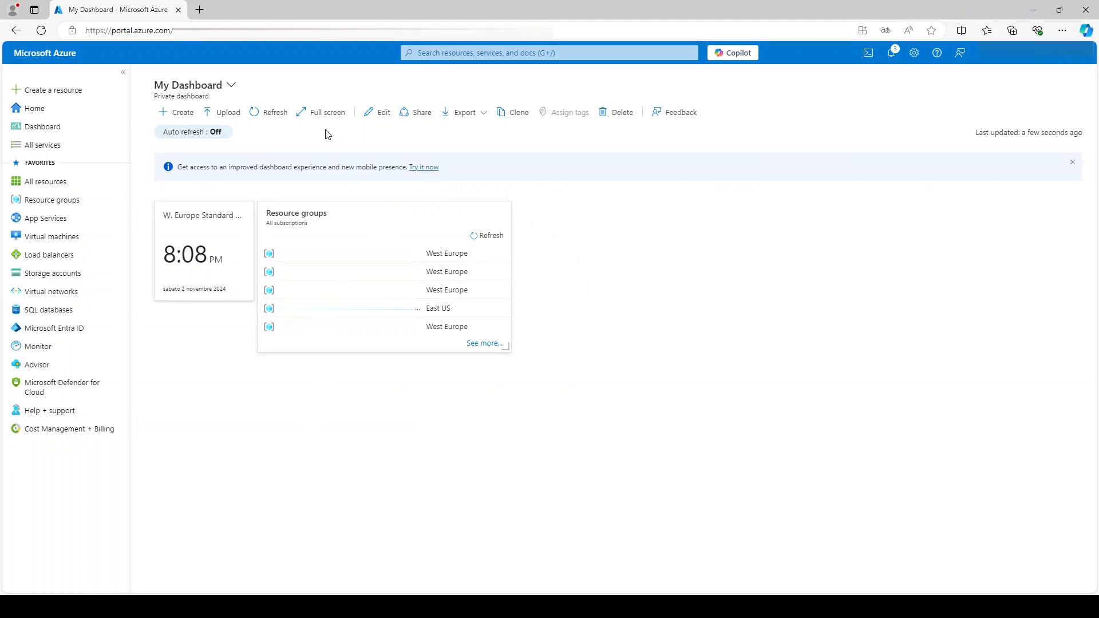
{"action": "left_click", "coordinate": [519, 116]}
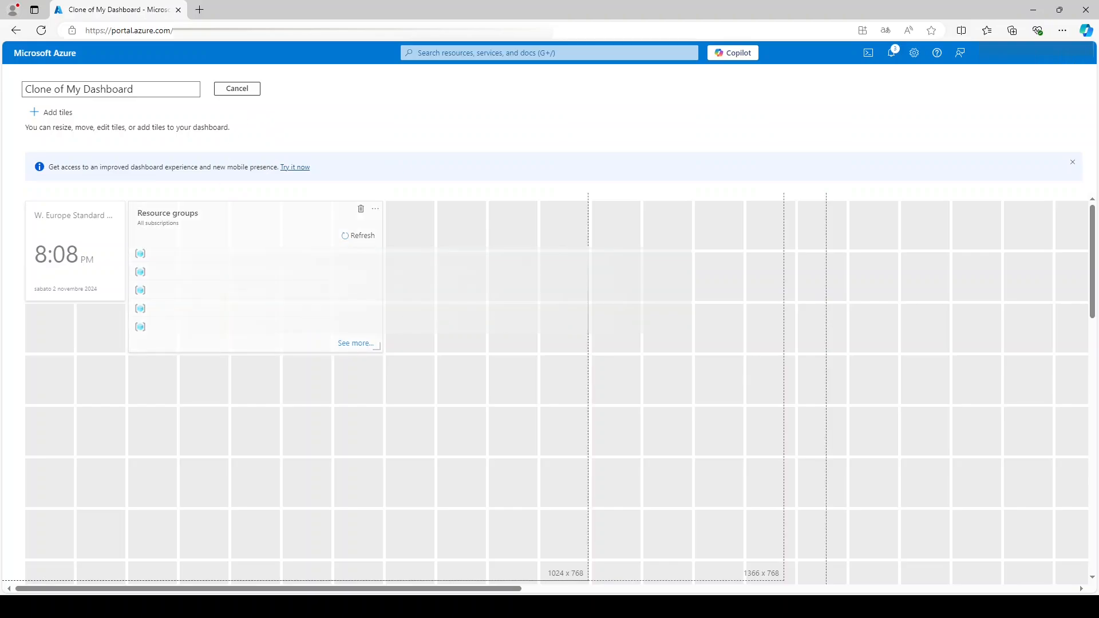
{"action": "left_click_drag", "start_coordinate": [143, 213], "coordinate": [246, 213]}
{"action": "left_click_drag", "start_coordinate": [80, 247], "coordinate": [148, 261]}
{"action": "left_click", "coordinate": [153, 262]}
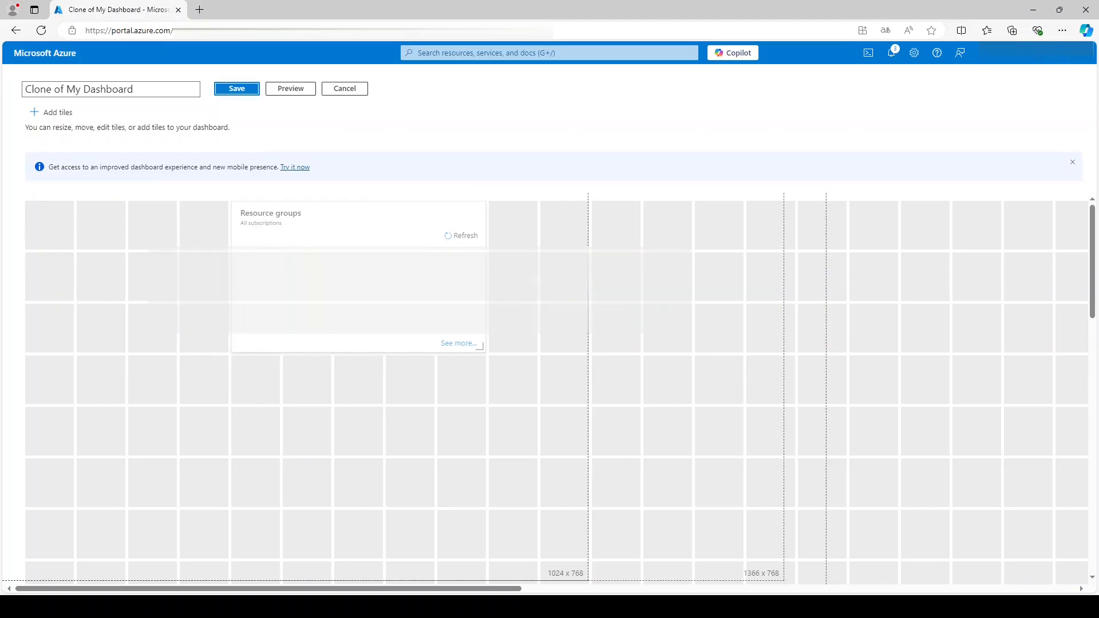
Step: Save the cloned dashboard as "Clone of My Dashboard" without adding tiles and open the list of dashboards
{"action": "left_click", "coordinate": [58, 113]}
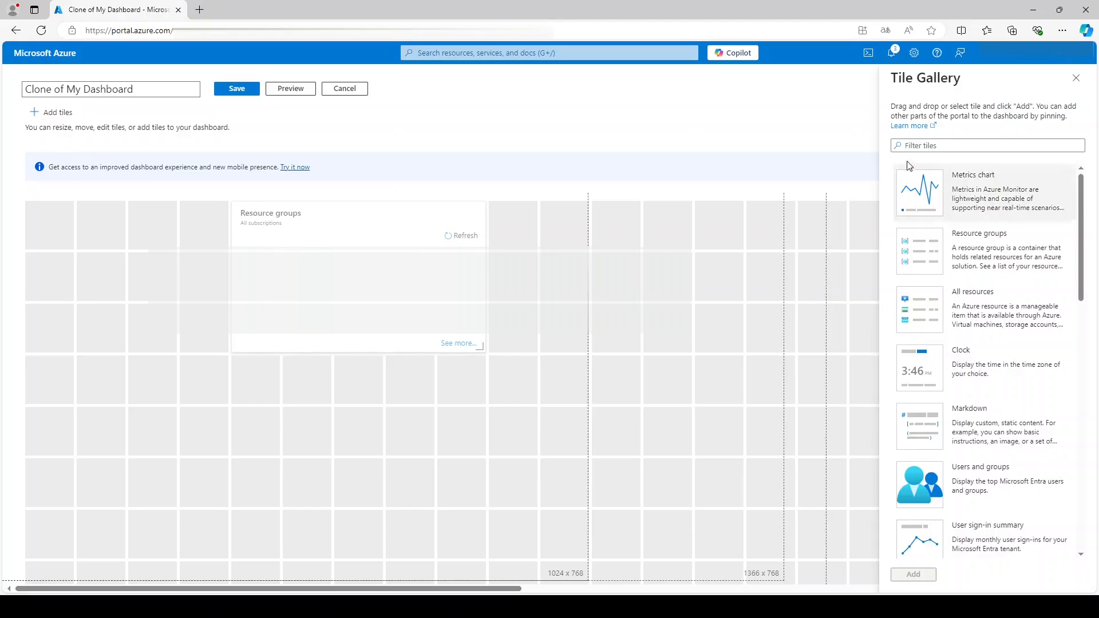
{"action": "left_click", "coordinate": [1076, 78]}
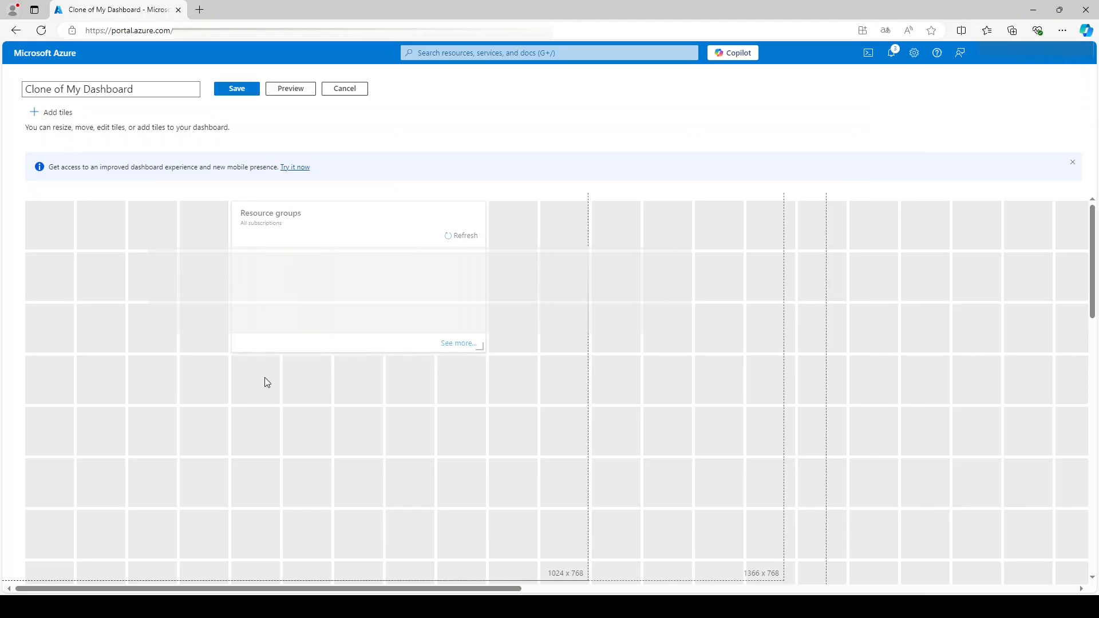
{"action": "left_click", "coordinate": [236, 89]}
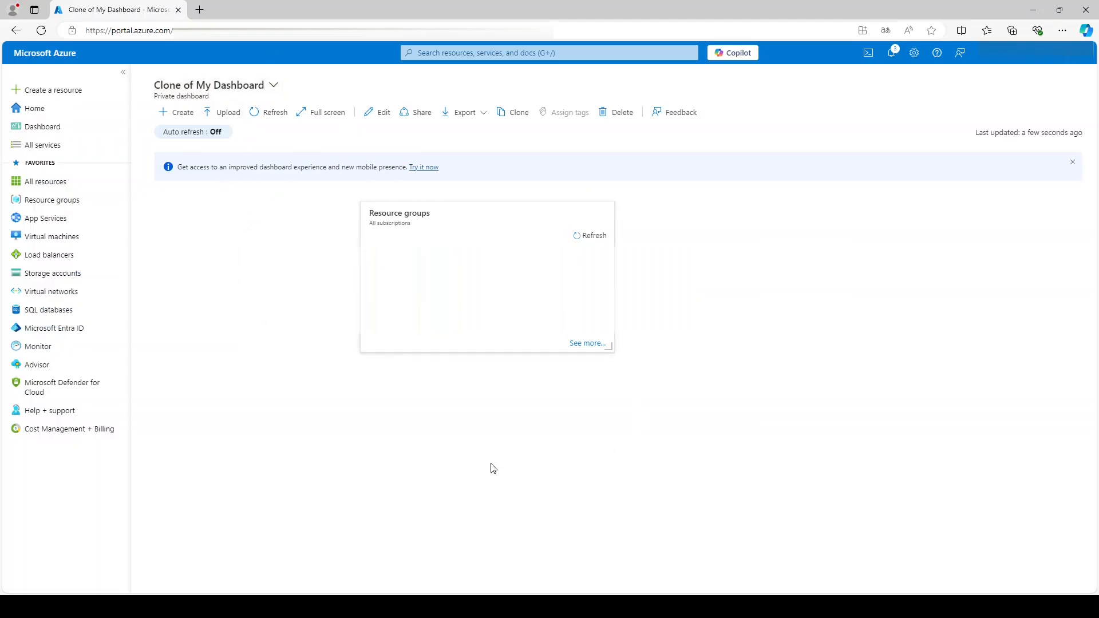
{"action": "left_click", "coordinate": [184, 89]}
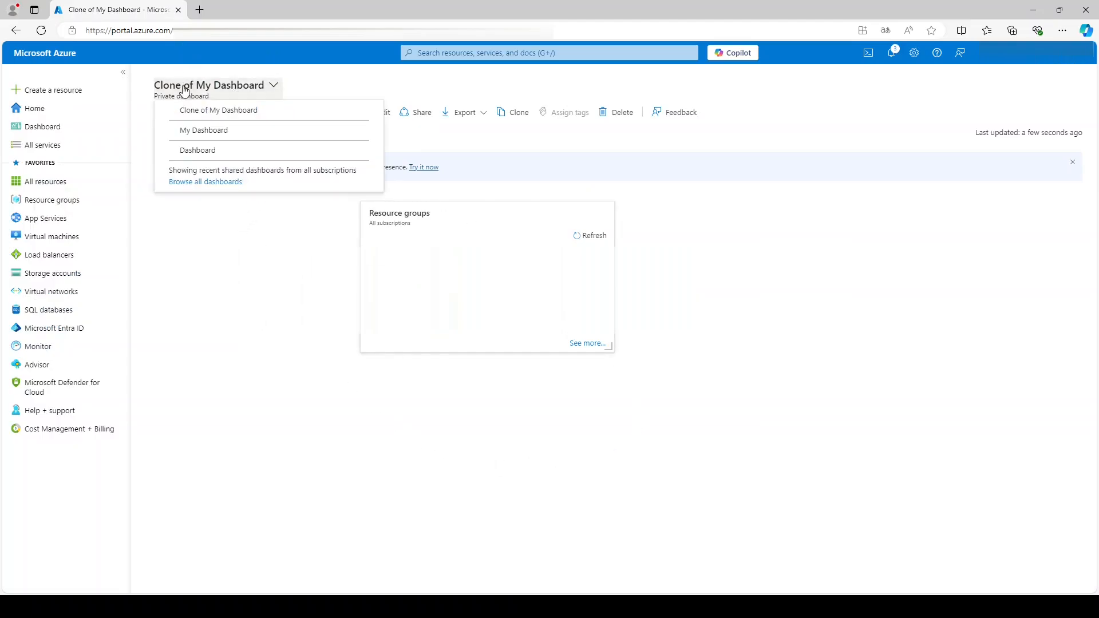